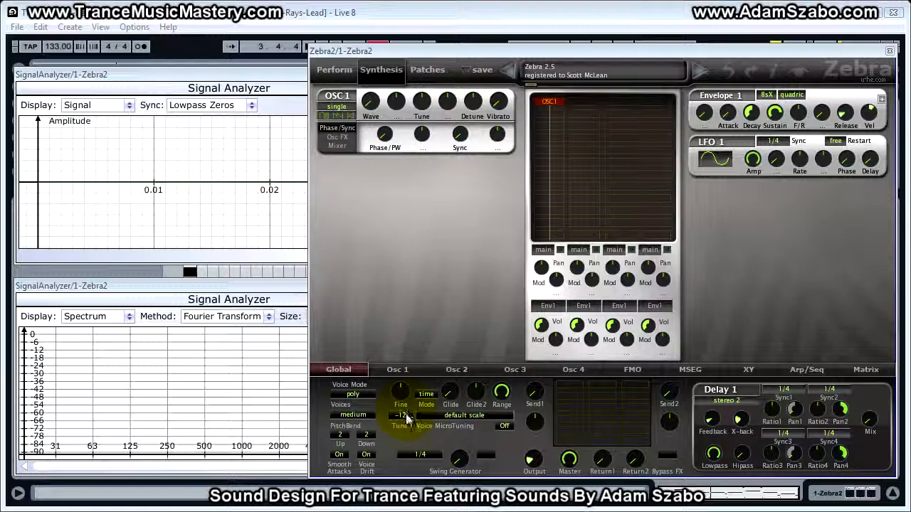
Step: Set the global Tune to 0
{"action": "left_click", "coordinate": [403, 415]}
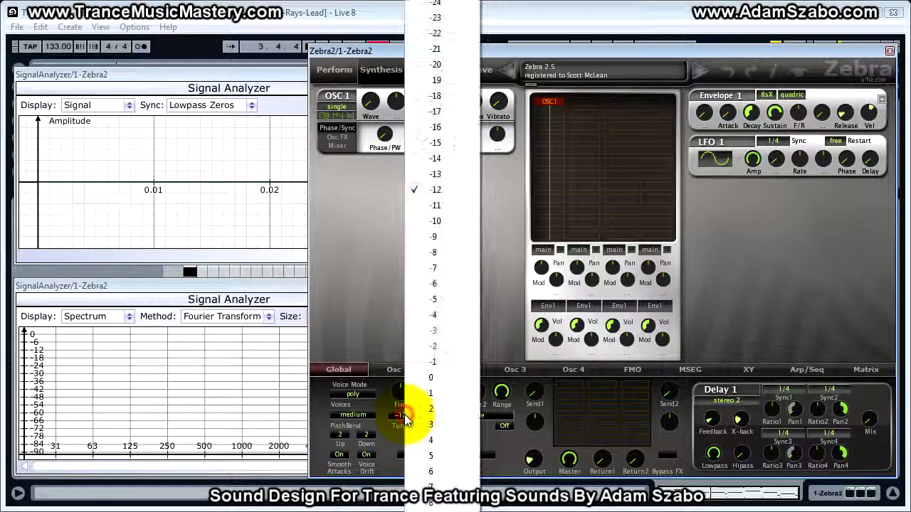
{"action": "left_click", "coordinate": [434, 380]}
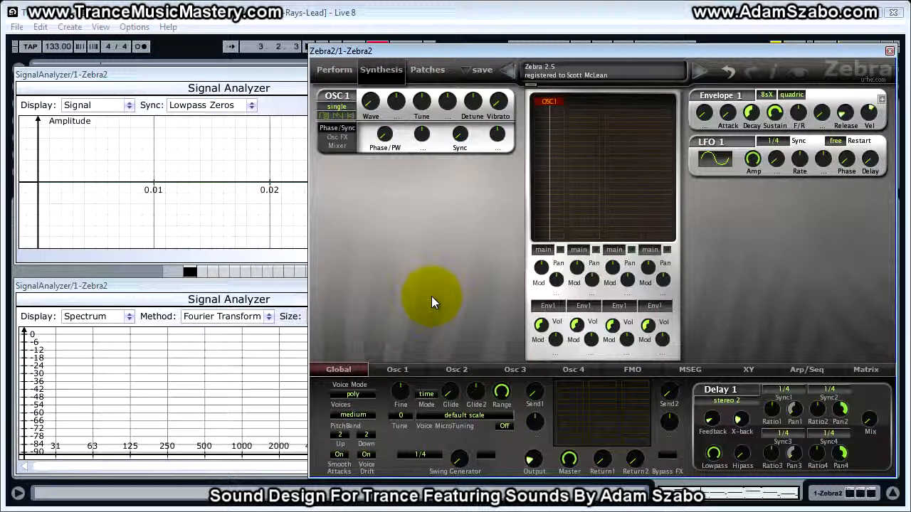
Step: Set Osc 1's waveform rendering to crisp and raise its Normalize amount slightly
{"action": "left_click", "coordinate": [397, 370]}
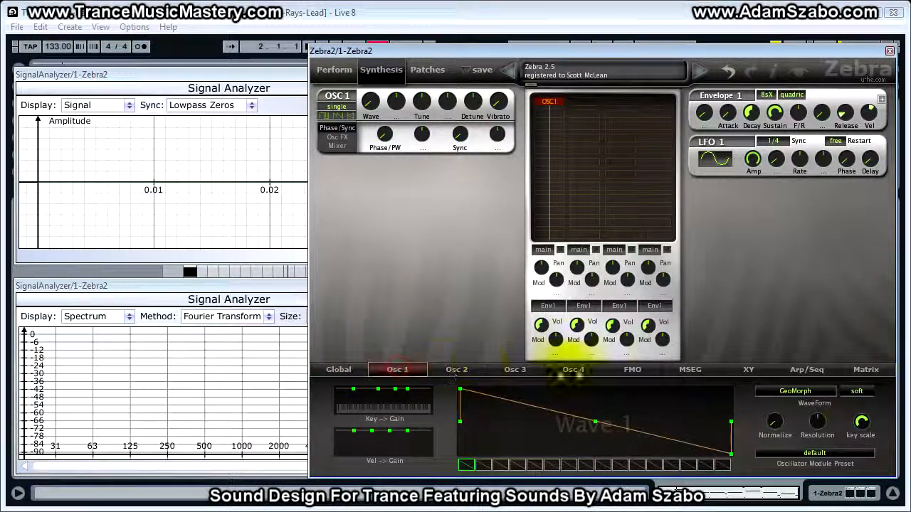
{"action": "left_click", "coordinate": [858, 391]}
{"action": "left_click", "coordinate": [809, 415]}
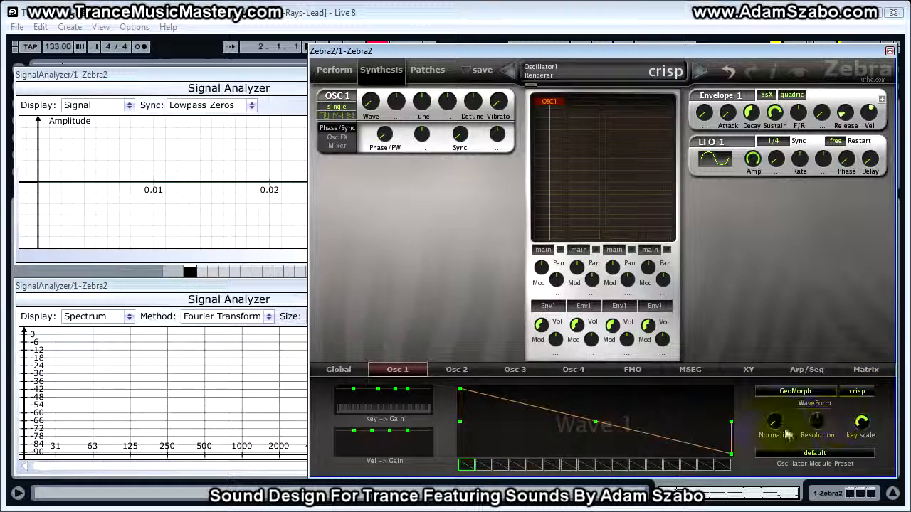
{"action": "left_click", "coordinate": [776, 428]}
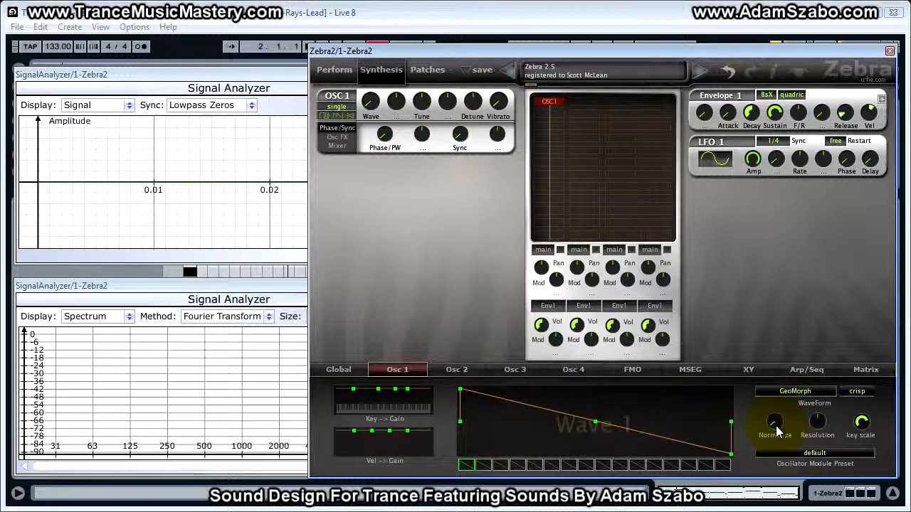
{"action": "left_click_drag", "start_coordinate": [780, 427], "coordinate": [775, 413]}
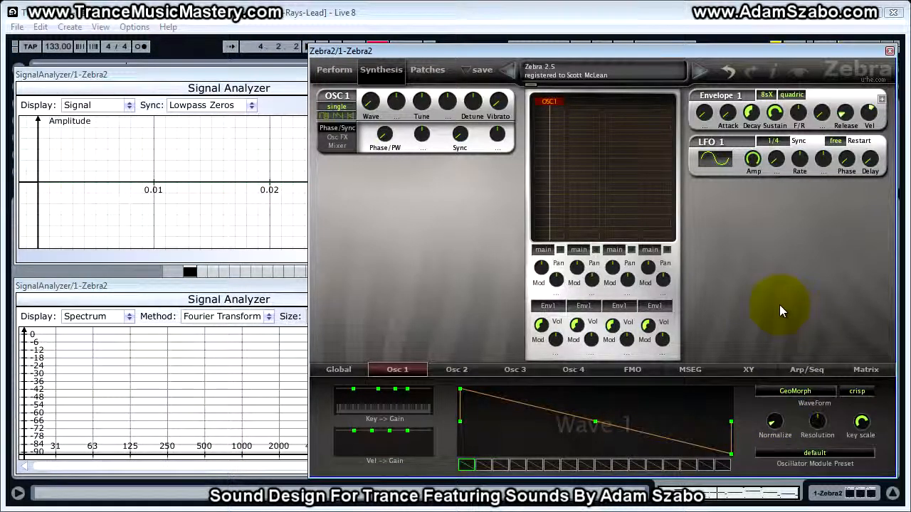
Step: Set OSC 1's voice mode to dual
{"action": "left_click", "coordinate": [336, 106]}
{"action": "left_click", "coordinate": [370, 130]}
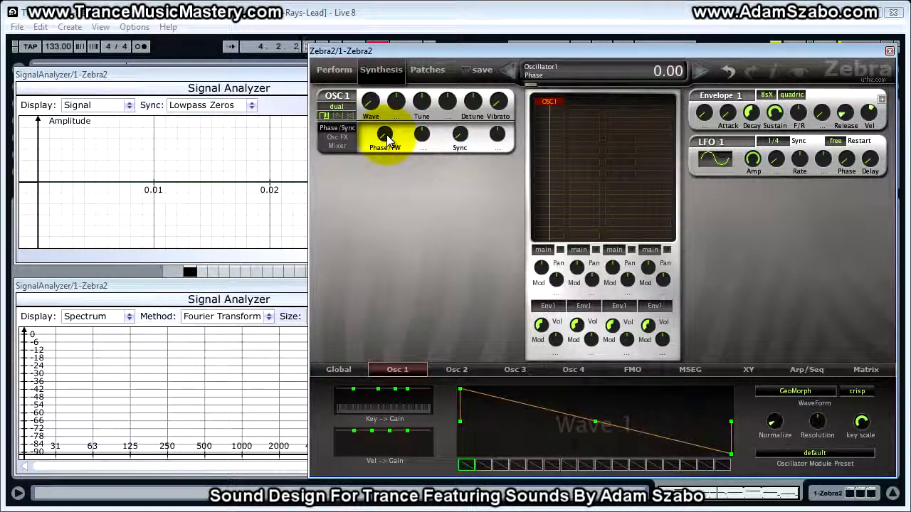
Step: Raise OSC 1's Phase/PW to around the middle and set its Tune to 12.00
{"action": "scroll", "coordinate": [385, 135], "scroll_direction": "up", "scroll_amount": 6}
{"action": "scroll", "coordinate": [385, 135], "scroll_direction": "up", "scroll_amount": 12}
{"action": "left_click_drag", "start_coordinate": [385, 119], "coordinate": [378, 64]}
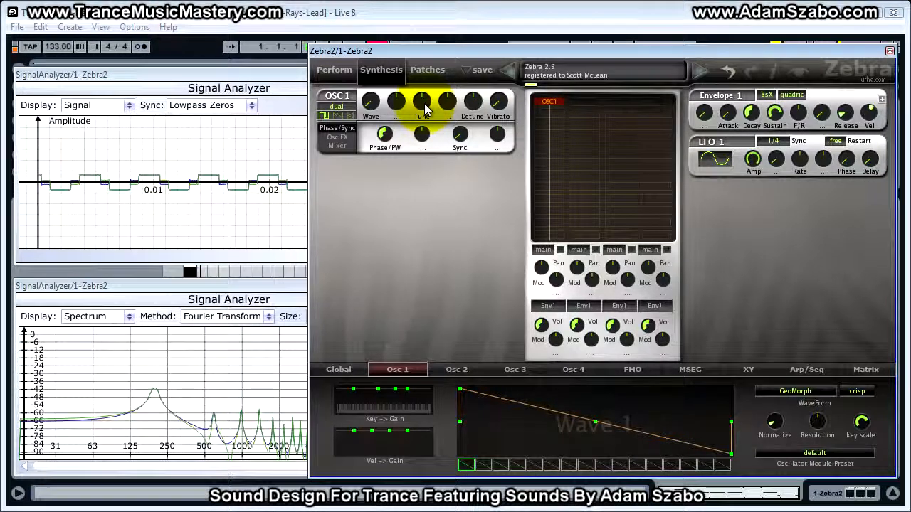
{"action": "left_click_drag", "start_coordinate": [425, 108], "coordinate": [422, 98]}
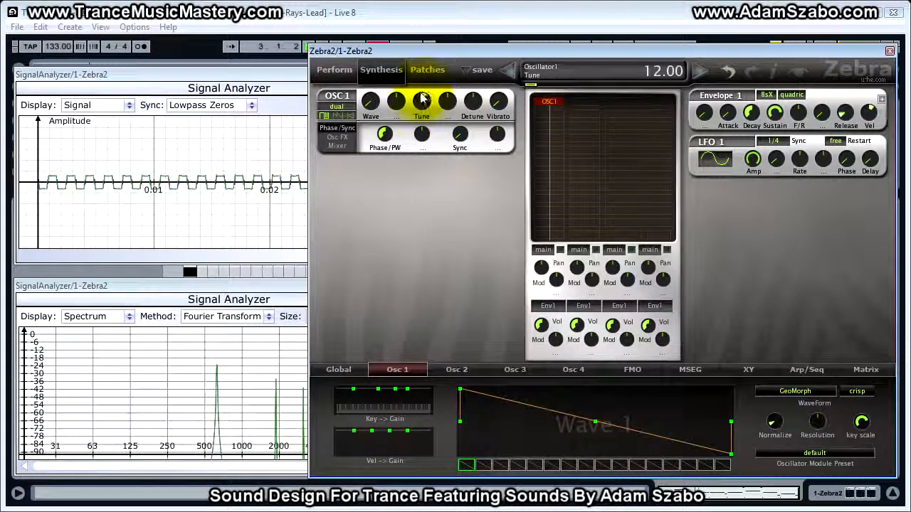
Step: Enlarge the waveform display in the Signal Analyzer by zooming in on its amplitude and time axes
{"action": "left_click", "coordinate": [280, 131]}
{"action": "left_click", "coordinate": [434, 243]}
{"action": "left_click", "coordinate": [433, 243]}
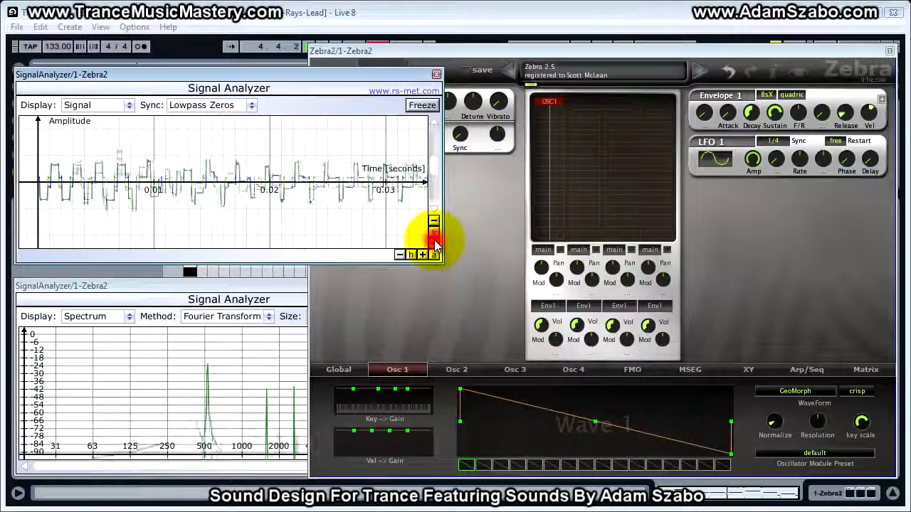
{"action": "left_click", "coordinate": [465, 192]}
{"action": "left_click", "coordinate": [254, 171]}
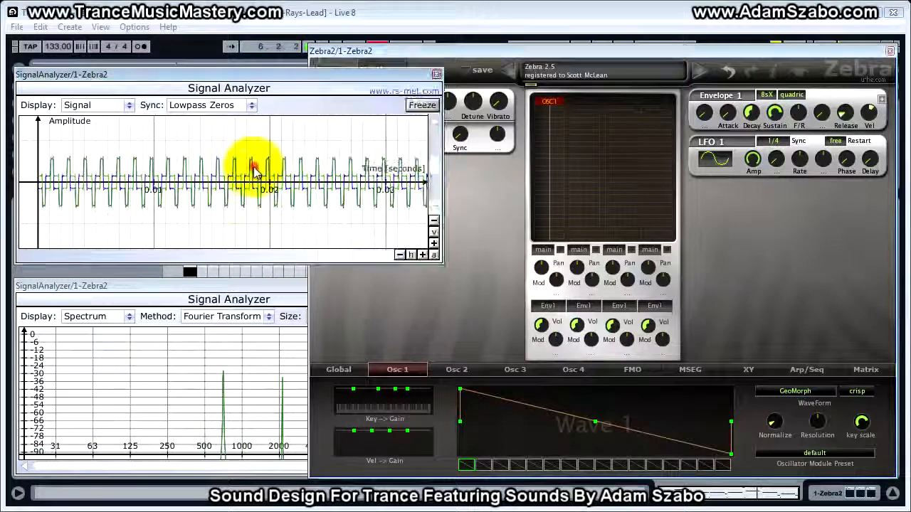
{"action": "scroll", "coordinate": [257, 173], "scroll_direction": "up", "scroll_amount": 5}
{"action": "left_click", "coordinate": [476, 194]}
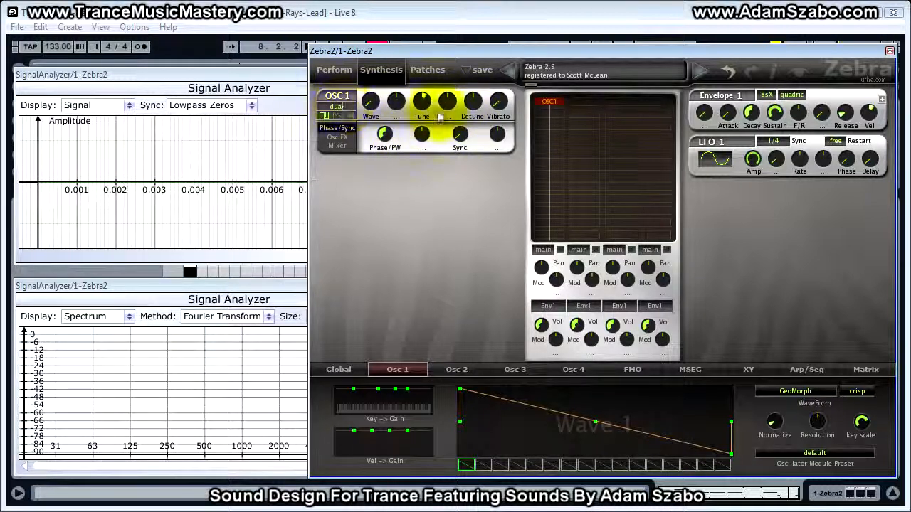
Step: Increase OSC 1's Detune slightly while the track plays
{"action": "left_click", "coordinate": [474, 102]}
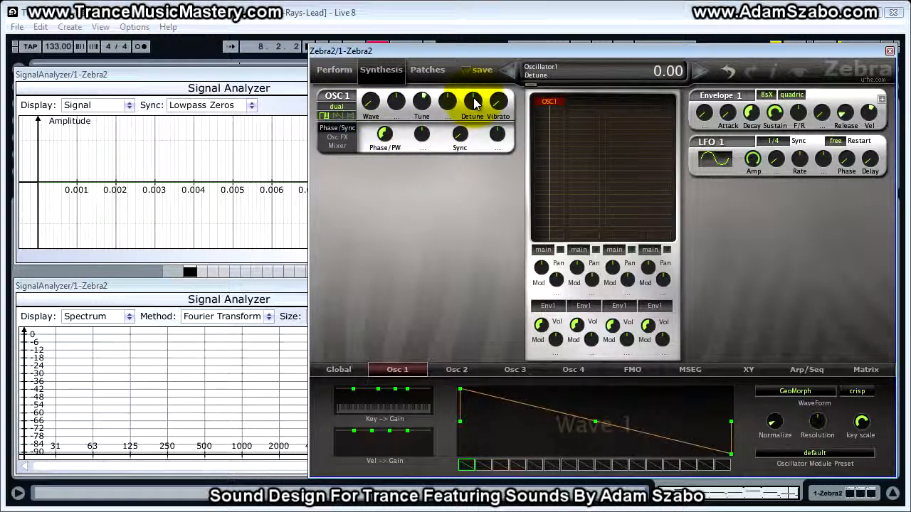
{"action": "key", "text": "space"}
{"action": "left_click_drag", "start_coordinate": [474, 98], "coordinate": [475, 99]}
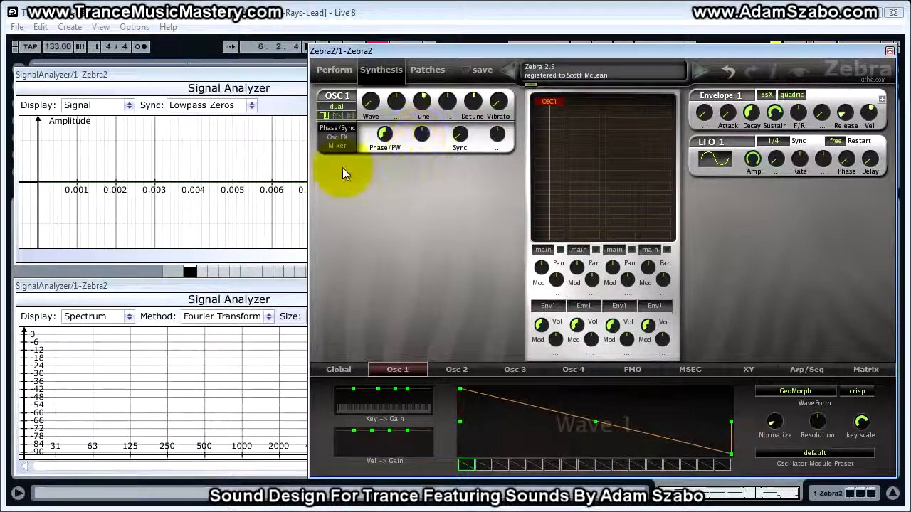
Step: In OSC 1's mixer settings, set the volume to 120.00 and raise the stereo width to maximum
{"action": "left_click", "coordinate": [338, 145]}
{"action": "key", "text": "space"}
{"action": "left_click_drag", "start_coordinate": [420, 134], "coordinate": [420, 135]}
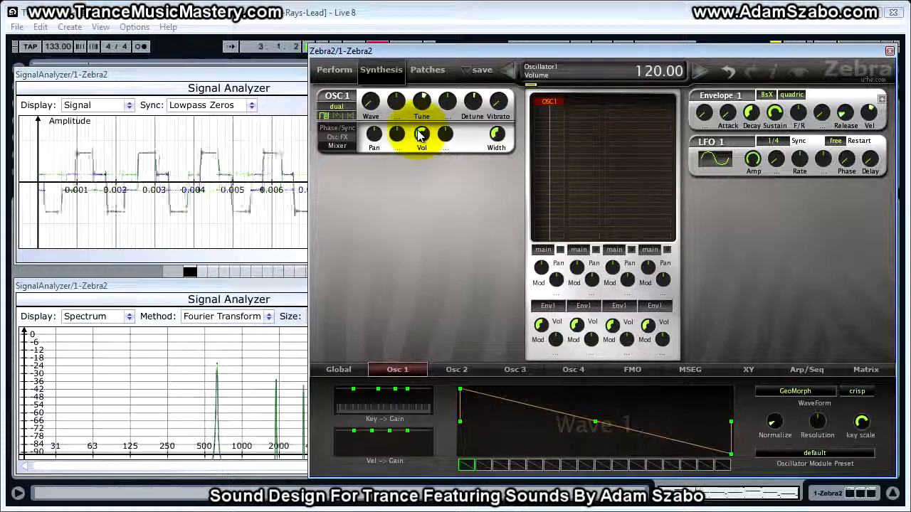
{"action": "left_click", "coordinate": [502, 138]}
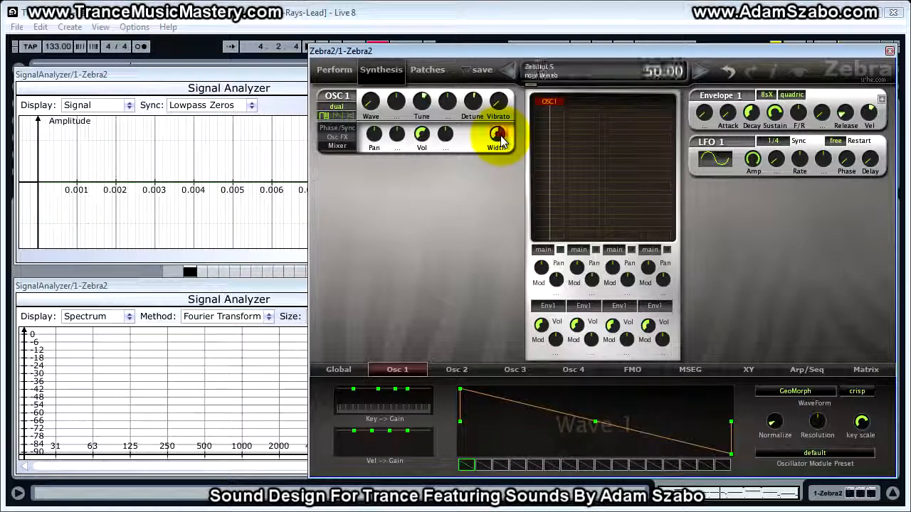
{"action": "left_click_drag", "start_coordinate": [502, 139], "coordinate": [502, 99]}
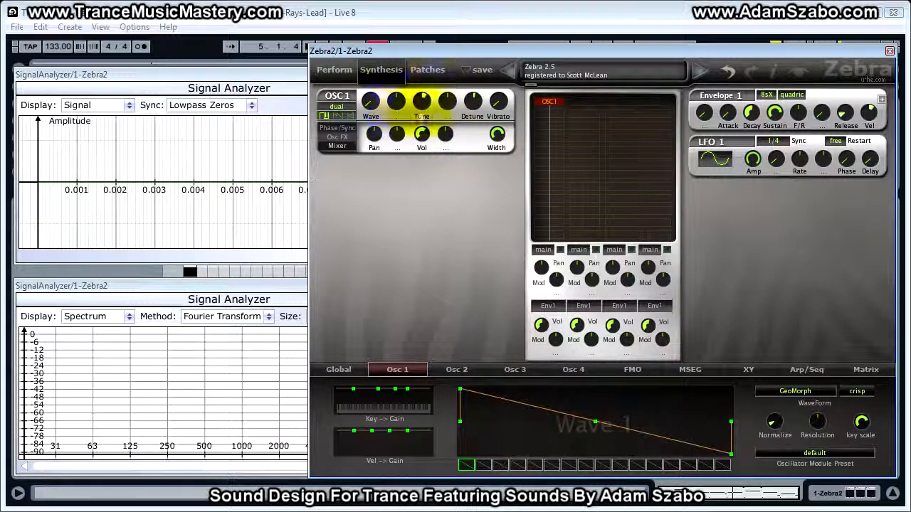
Step: Assign Lfo1 as the modulation source for OSC 1's Tune and set LFO 1's sync to 1/16 dot
{"action": "left_click", "coordinate": [447, 104]}
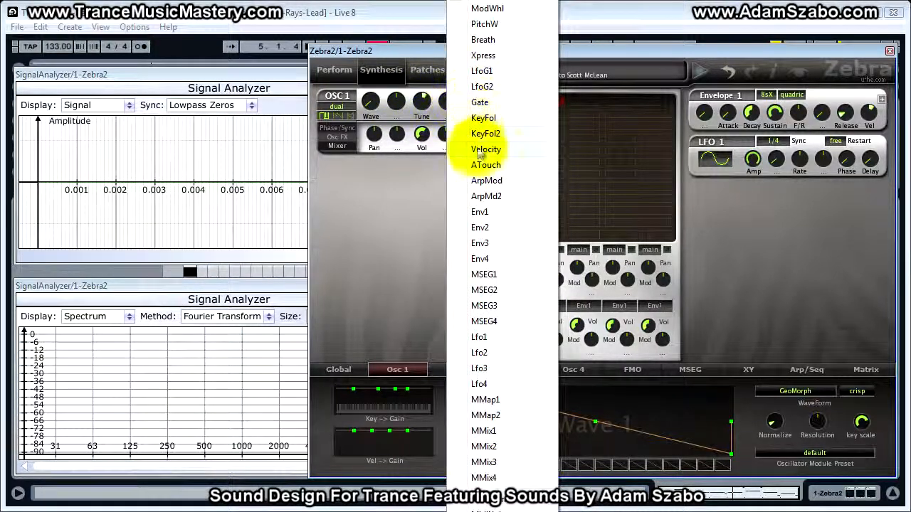
{"action": "left_click", "coordinate": [479, 337]}
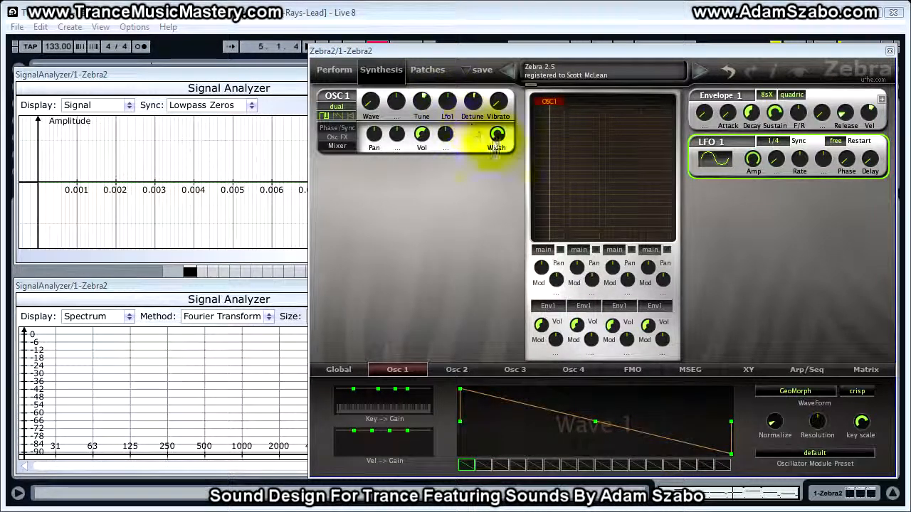
{"action": "left_click", "coordinate": [779, 140]}
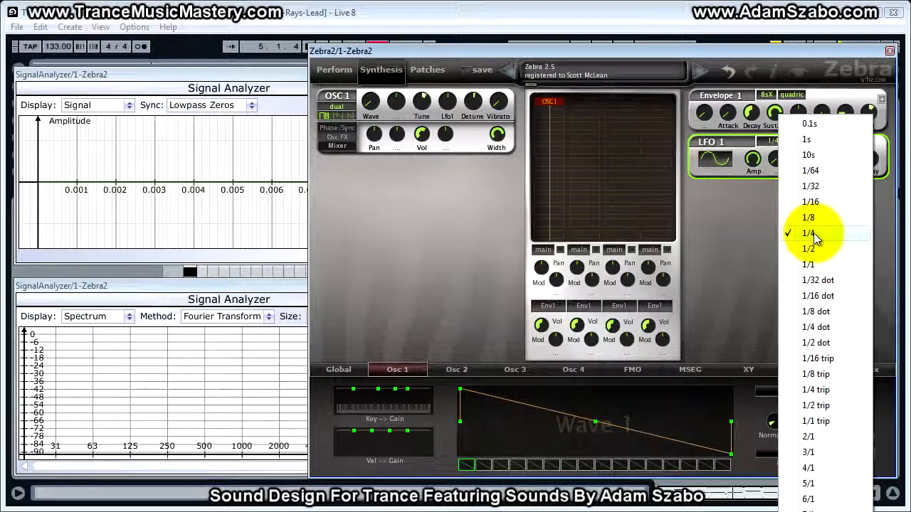
{"action": "left_click", "coordinate": [822, 296]}
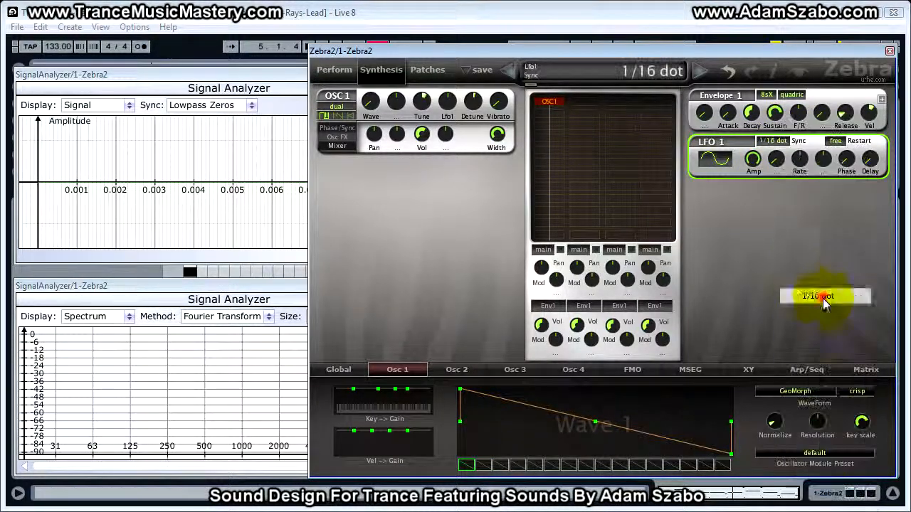
Step: Lower LFO 1's amplitude to about 21 and raise its Delay partway while auditioning the sound
{"action": "left_click", "coordinate": [754, 160]}
{"action": "key", "text": "space"}
{"action": "left_click_drag", "start_coordinate": [754, 159], "coordinate": [744, 335]}
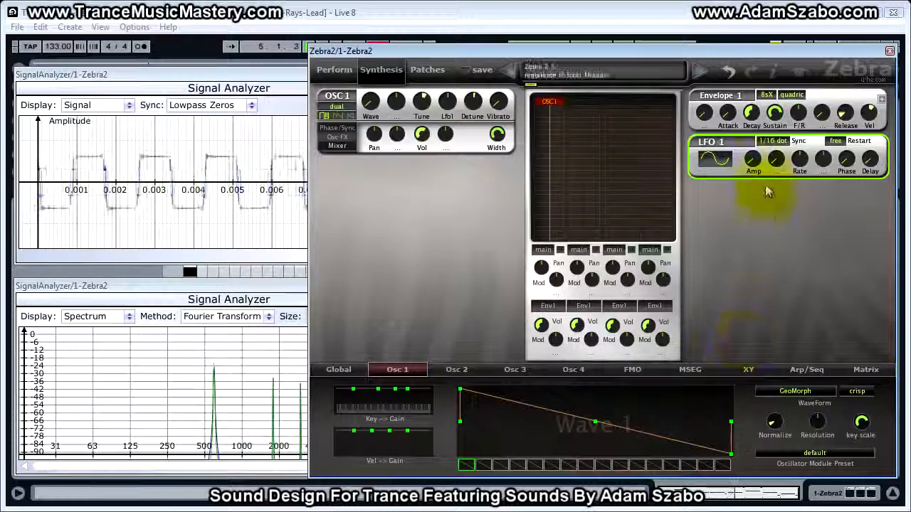
{"action": "left_click_drag", "start_coordinate": [758, 164], "coordinate": [756, 137]}
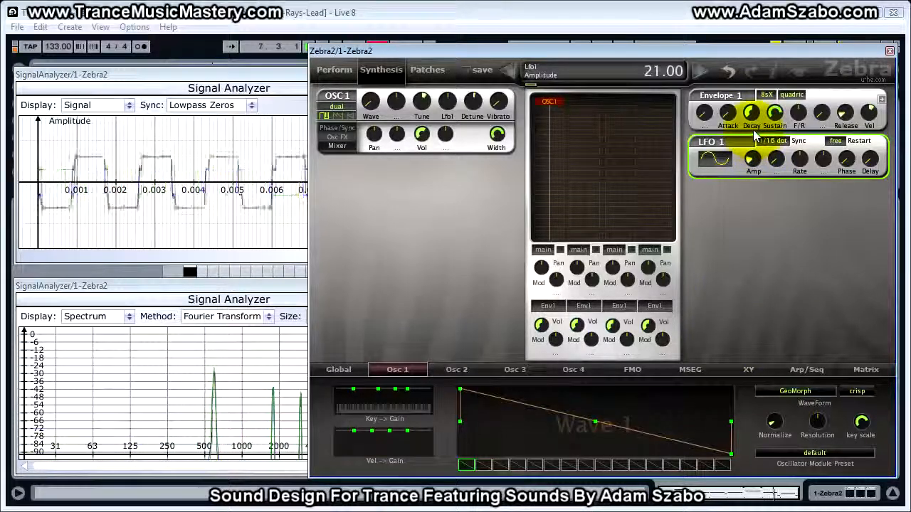
{"action": "left_click_drag", "start_coordinate": [753, 129], "coordinate": [753, 128]}
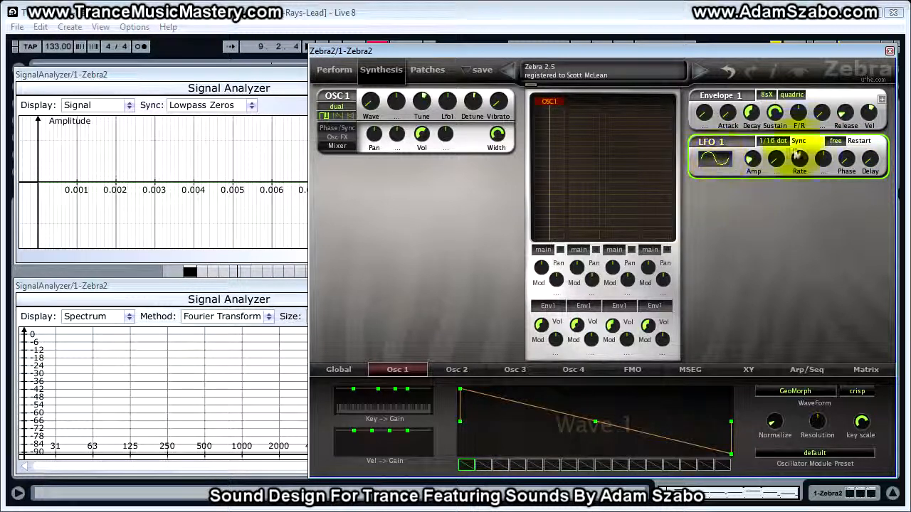
{"action": "left_click_drag", "start_coordinate": [870, 165], "coordinate": [867, 100]}
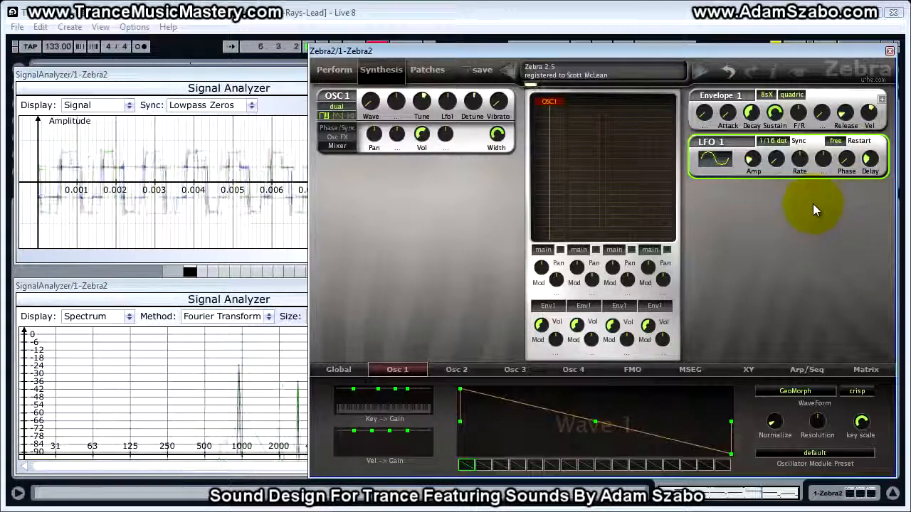
{"action": "key", "text": "space"}
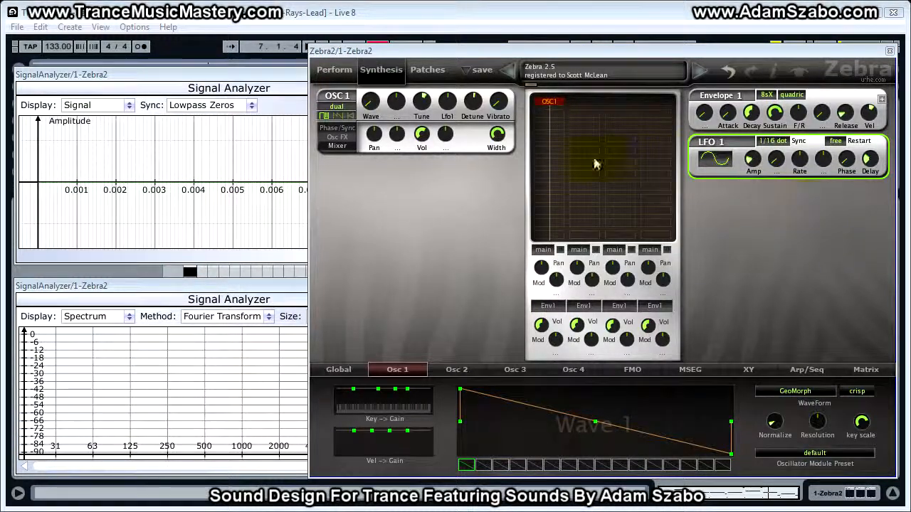
Step: Add OSC 2 below OSC 1 in the module grid and set its voice mode to eleven
{"action": "left_click", "coordinate": [548, 113]}
{"action": "left_click", "coordinate": [566, 116]}
{"action": "left_click", "coordinate": [340, 175]}
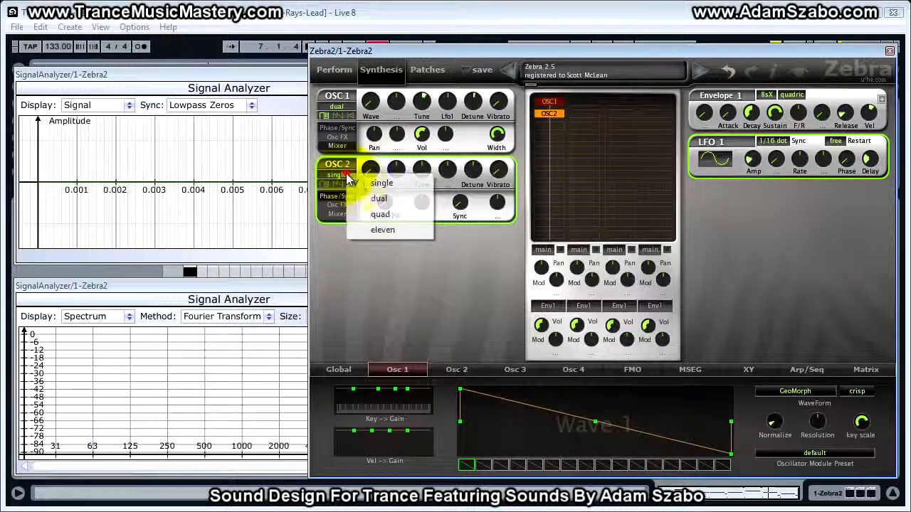
{"action": "left_click", "coordinate": [379, 230]}
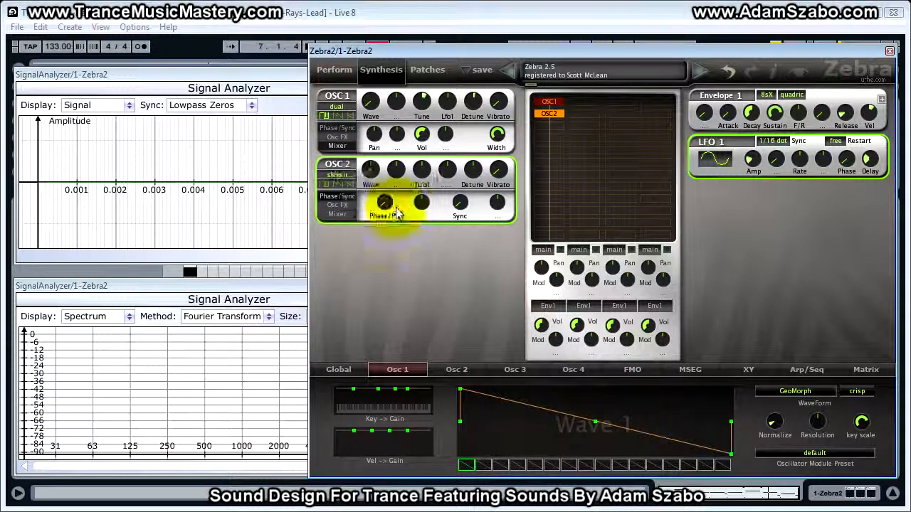
Step: Assign Lfo1 as the modulation source for OSC 2's Tune and audition its modulation depth
{"action": "left_click", "coordinate": [447, 171]}
{"action": "left_click", "coordinate": [445, 178]}
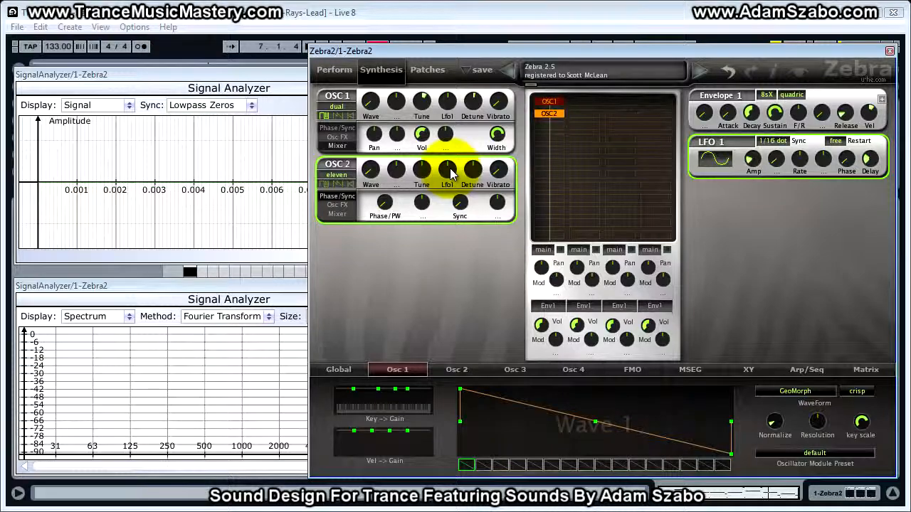
{"action": "key", "text": "space"}
{"action": "left_click", "coordinate": [450, 173]}
{"action": "left_click_drag", "start_coordinate": [450, 173], "coordinate": [450, 170]}
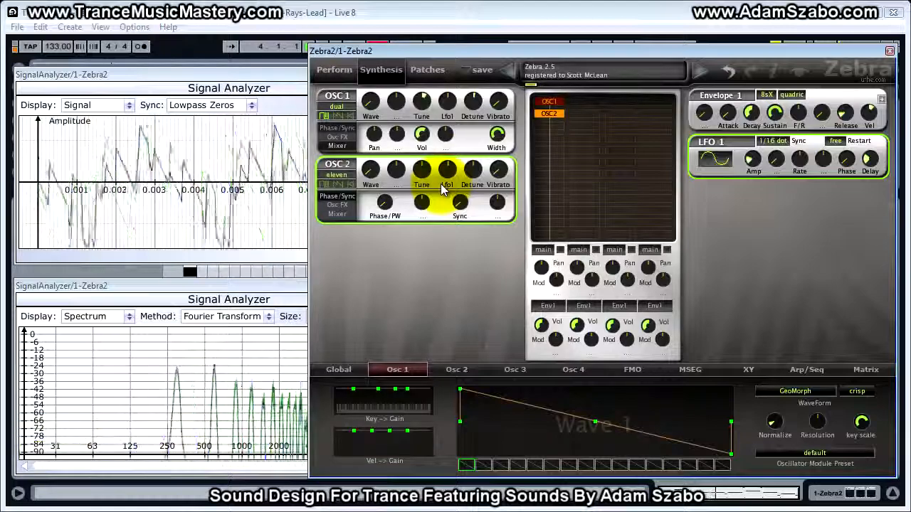
Step: Increase OSC 2's Detune slightly and raise its Phase/PW to around the middle
{"action": "double_click", "coordinate": [479, 177]}
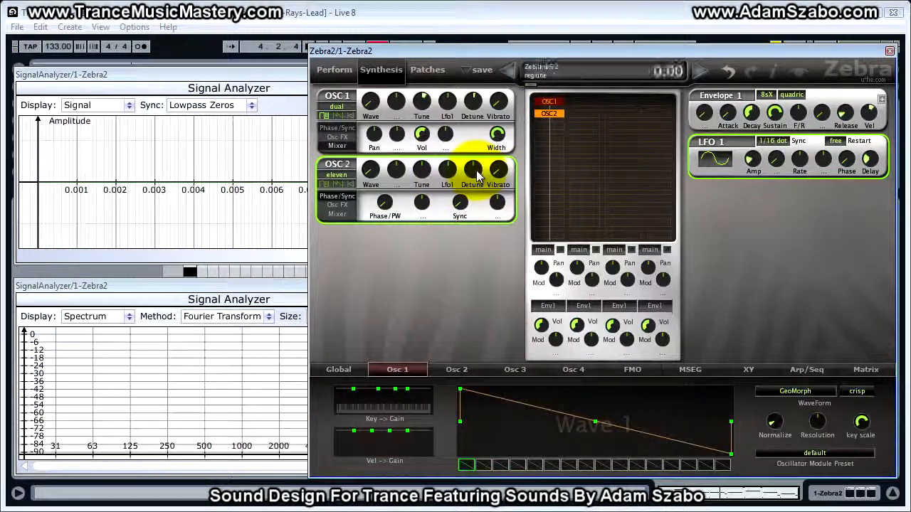
{"action": "key", "text": "space"}
{"action": "left_click_drag", "start_coordinate": [478, 177], "coordinate": [477, 164]}
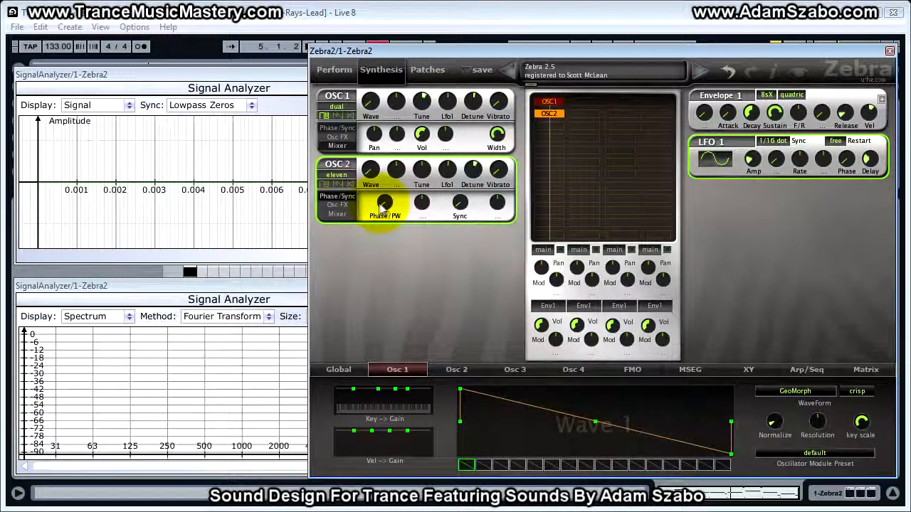
{"action": "left_click_drag", "start_coordinate": [389, 206], "coordinate": [390, 139]}
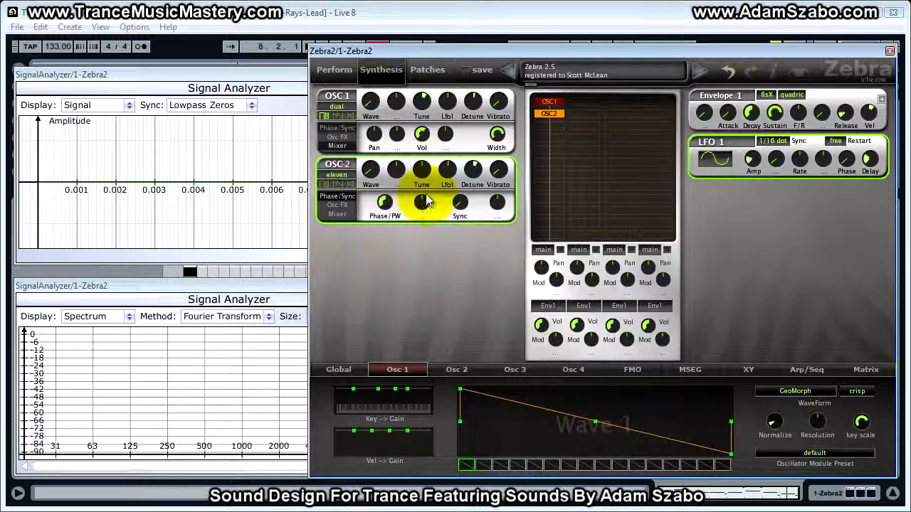
Step: In OSC 2's mixer settings, turn the volume down to minimum and assign Env2 as its modulation source
{"action": "left_click", "coordinate": [335, 214]}
{"action": "left_click", "coordinate": [445, 217]}
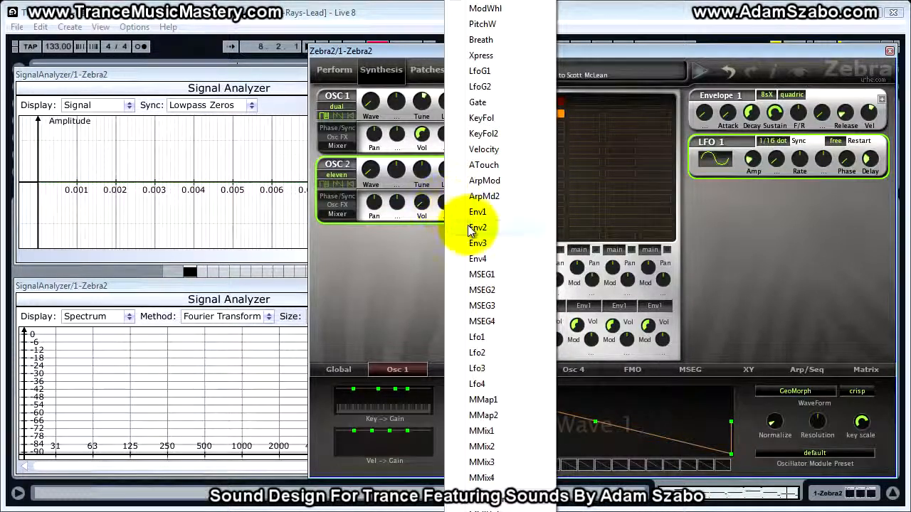
{"action": "left_click", "coordinate": [472, 228]}
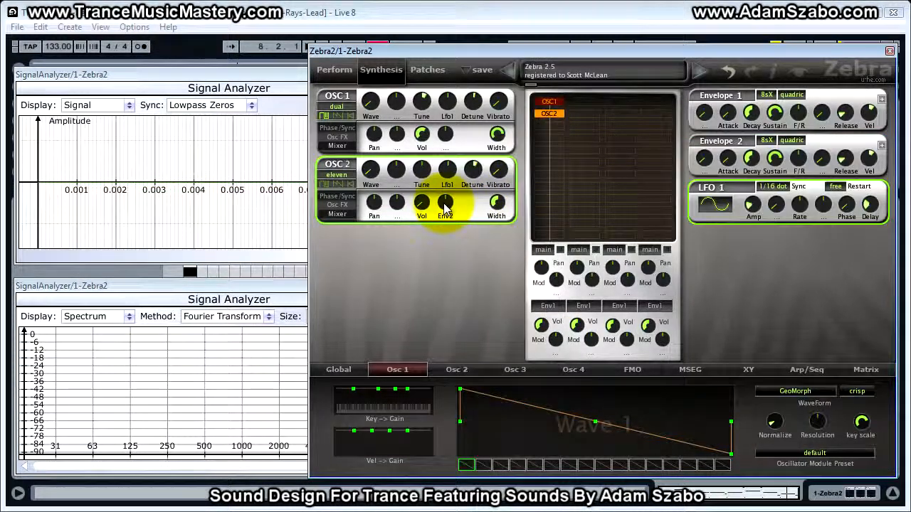
Step: Raise the Env2 modulation depth on OSC 2's volume and turn OSC 2's Width up to maximum
{"action": "left_click", "coordinate": [445, 203]}
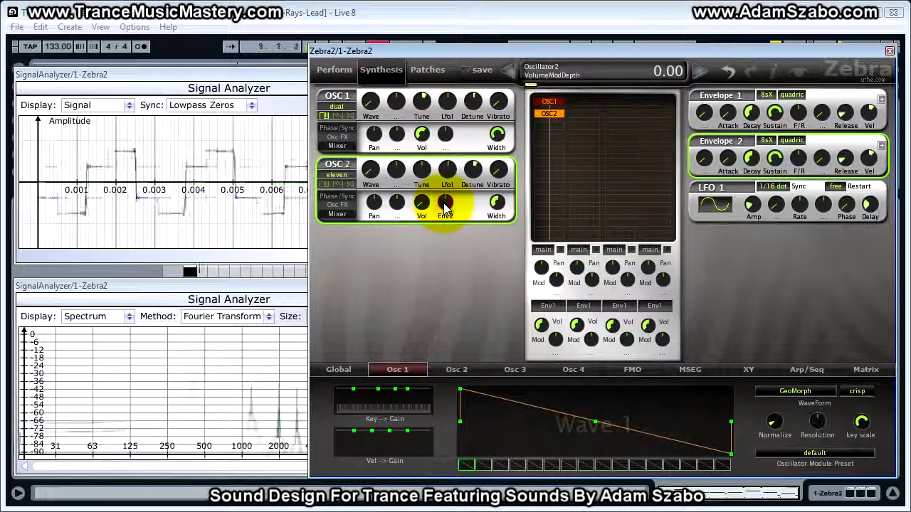
{"action": "left_click_drag", "start_coordinate": [445, 205], "coordinate": [444, 181]}
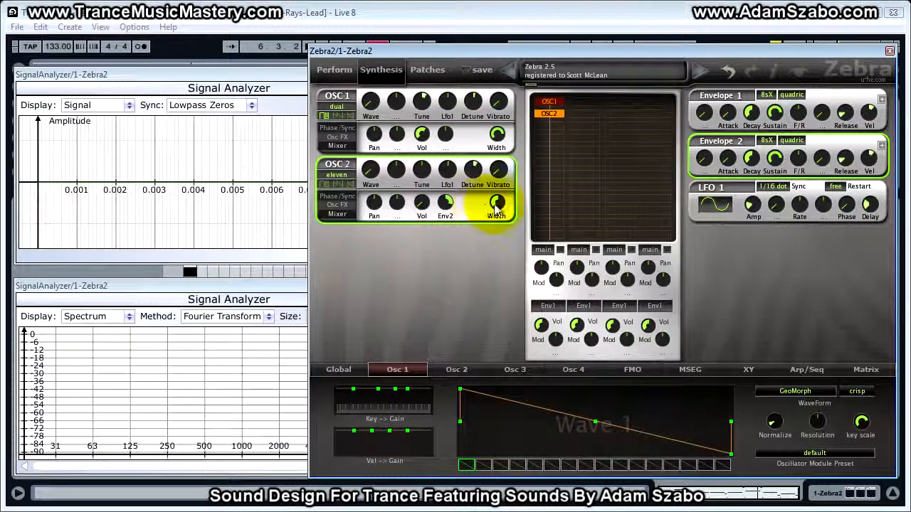
{"action": "left_click_drag", "start_coordinate": [496, 205], "coordinate": [488, 71]}
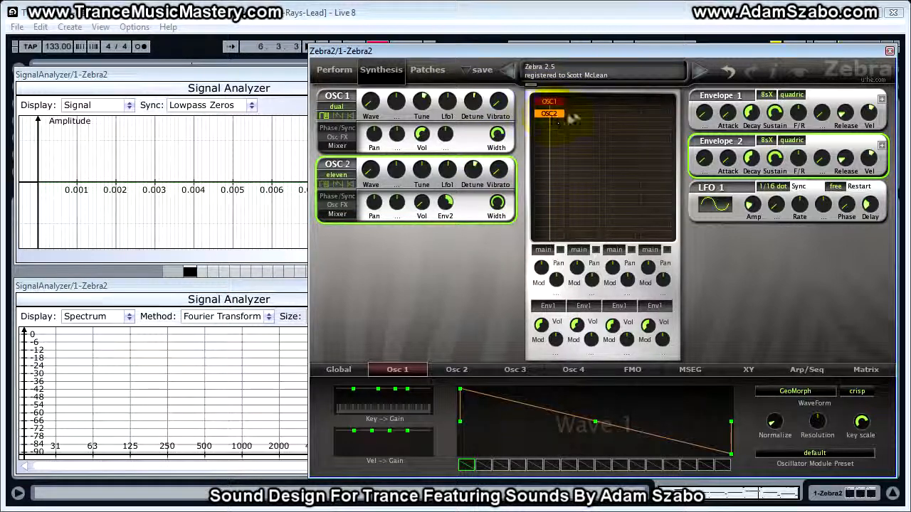
Step: Move OSC 2 to the top of the second lane in the module grid and route that lane's output to bus1
{"action": "left_click_drag", "start_coordinate": [549, 114], "coordinate": [593, 102]}
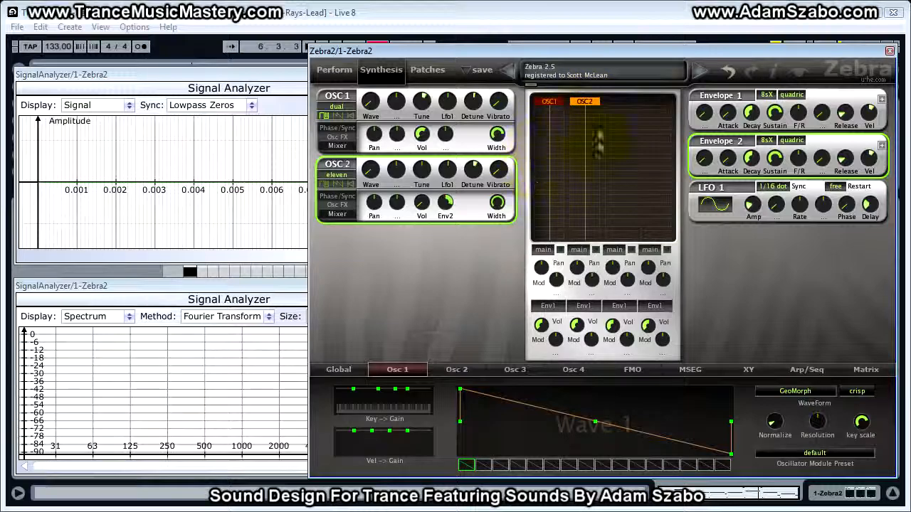
{"action": "key", "text": "space"}
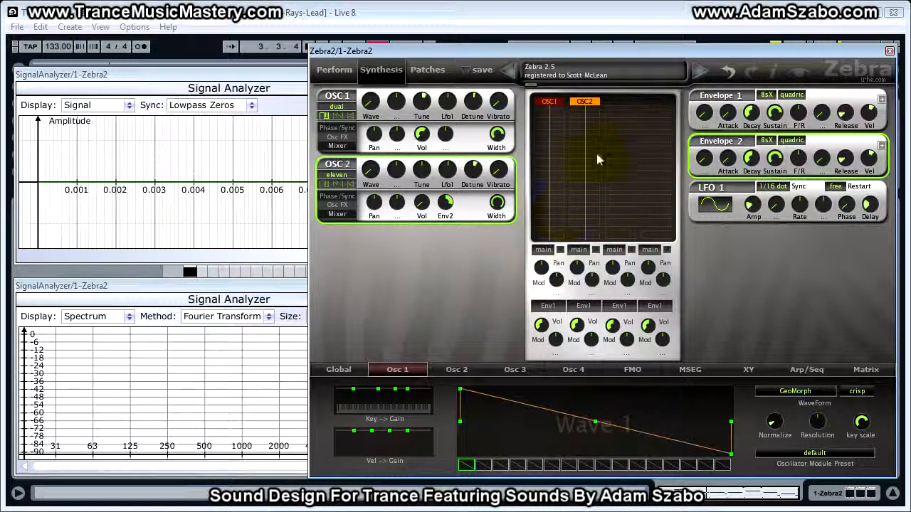
{"action": "left_click", "coordinate": [580, 251]}
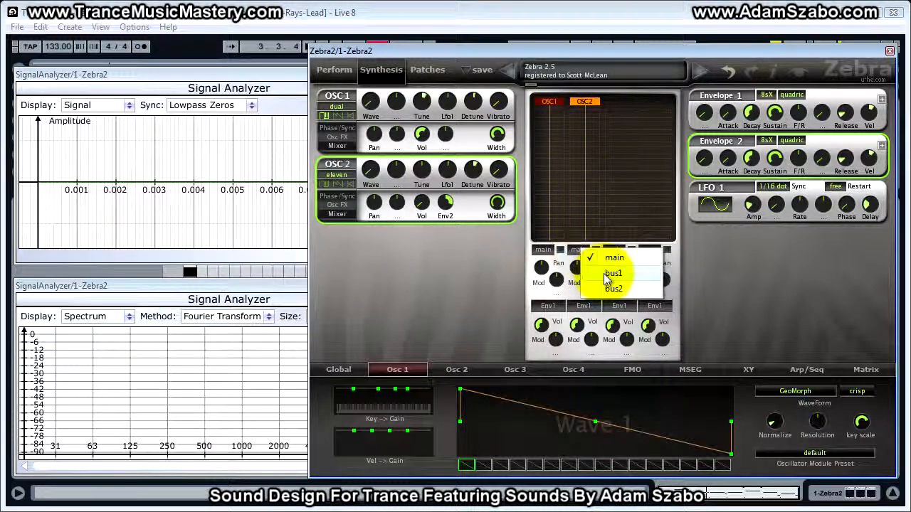
{"action": "left_click", "coordinate": [604, 264]}
Step: Add EQ1 to the master lane and EQ2 to the second lane of the global effects grid, keeping Return1 at minimum
{"action": "left_click", "coordinate": [337, 369]}
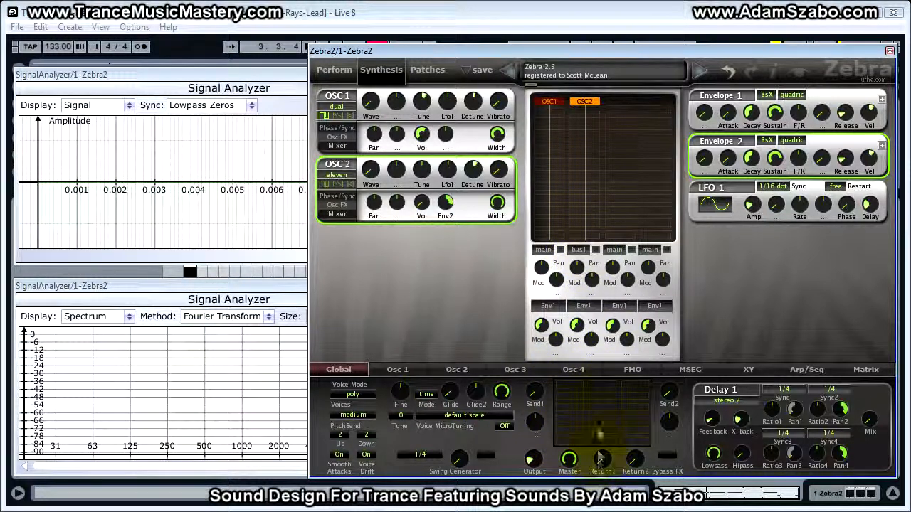
{"action": "left_click", "coordinate": [580, 390]}
{"action": "left_click", "coordinate": [606, 309]}
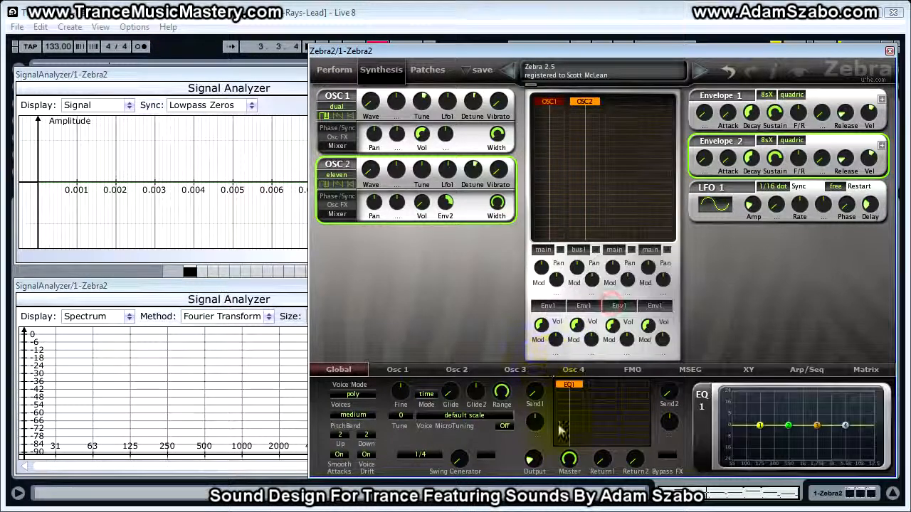
{"action": "left_click", "coordinate": [605, 390]}
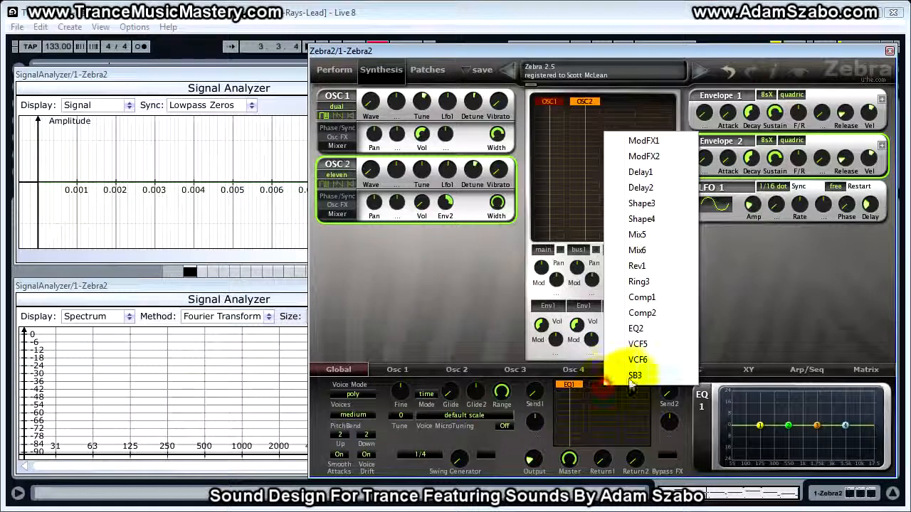
{"action": "left_click", "coordinate": [647, 331]}
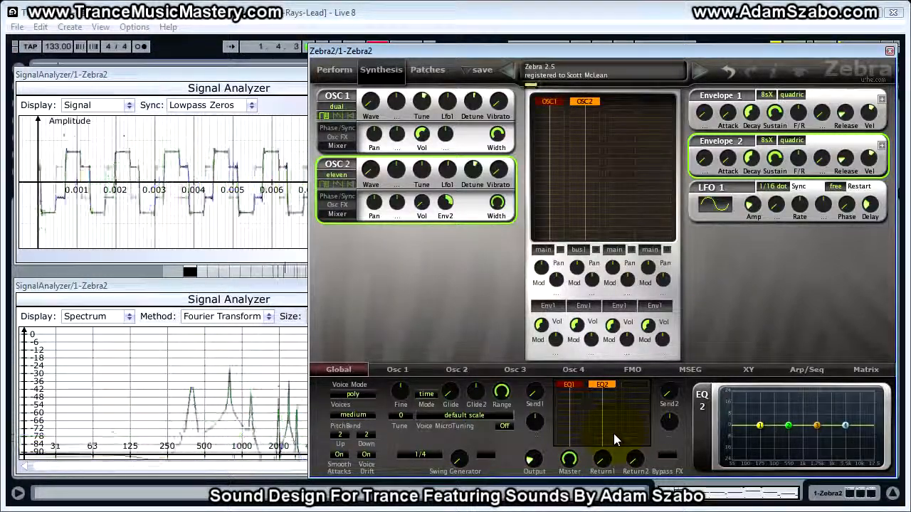
{"action": "left_click_drag", "start_coordinate": [602, 463], "coordinate": [604, 498]}
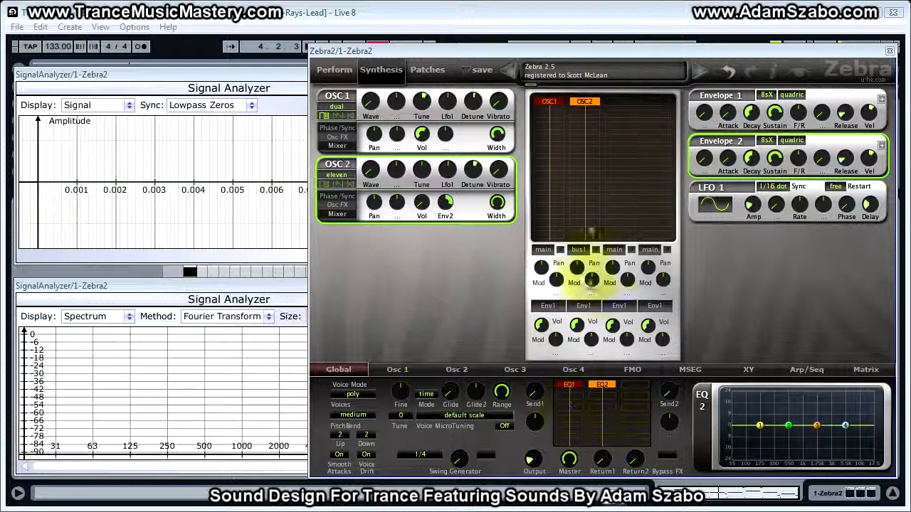
Step: Cut EQ1's low shelf, band 1, by about 8 dB near 200 Hz and raise its Q for a steeper slope
{"action": "left_click", "coordinate": [570, 386]}
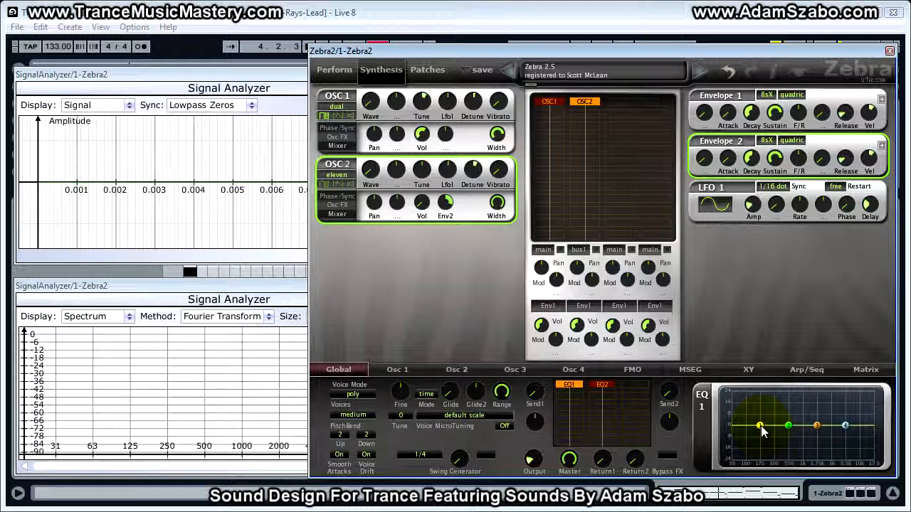
{"action": "left_click_drag", "start_coordinate": [761, 426], "coordinate": [766, 440]}
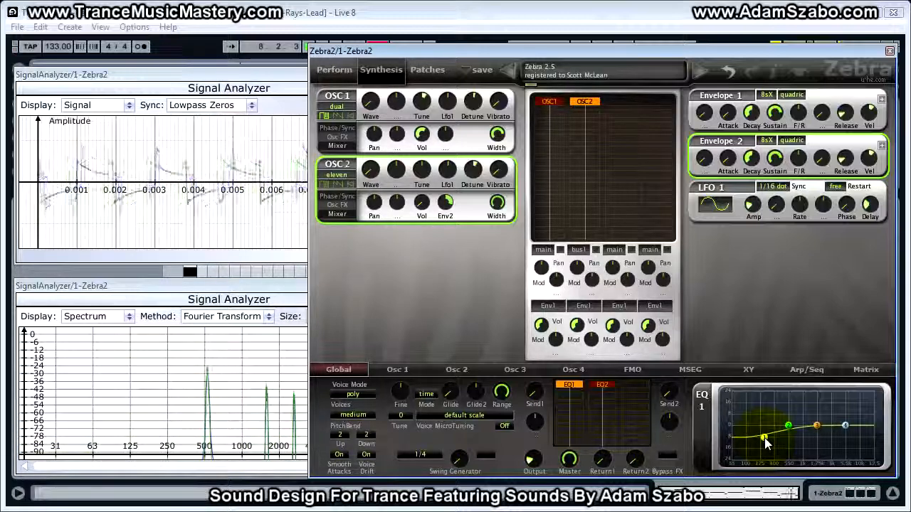
{"action": "left_click", "coordinate": [765, 440]}
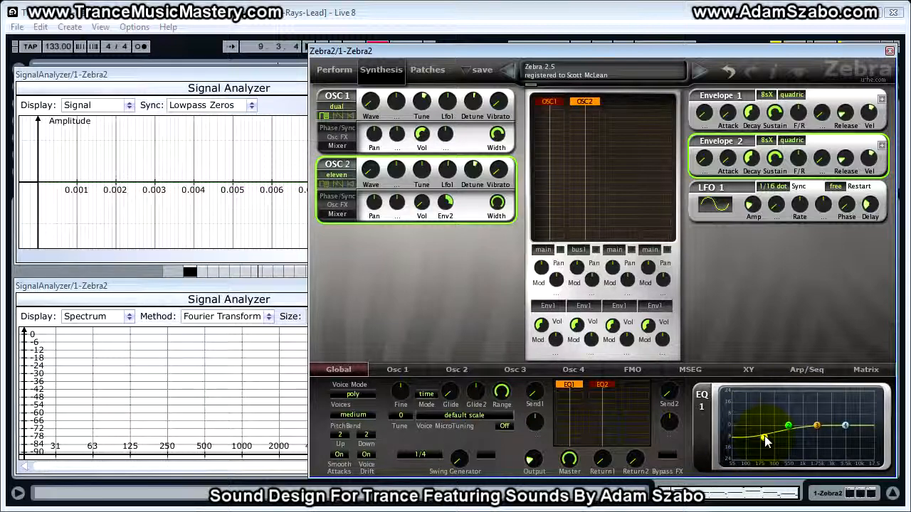
{"action": "key", "text": "space"}
{"action": "left_click_drag", "start_coordinate": [764, 437], "coordinate": [766, 384]}
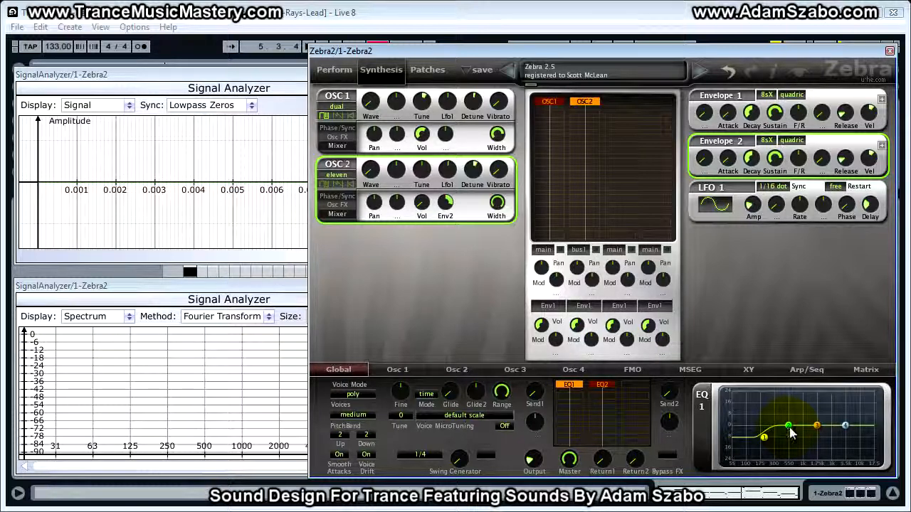
Step: Boost EQ1's band 2 by about 7 dB near 700 Hz, adjusting its Q while auditioning
{"action": "left_click_drag", "start_coordinate": [788, 429], "coordinate": [798, 421]}
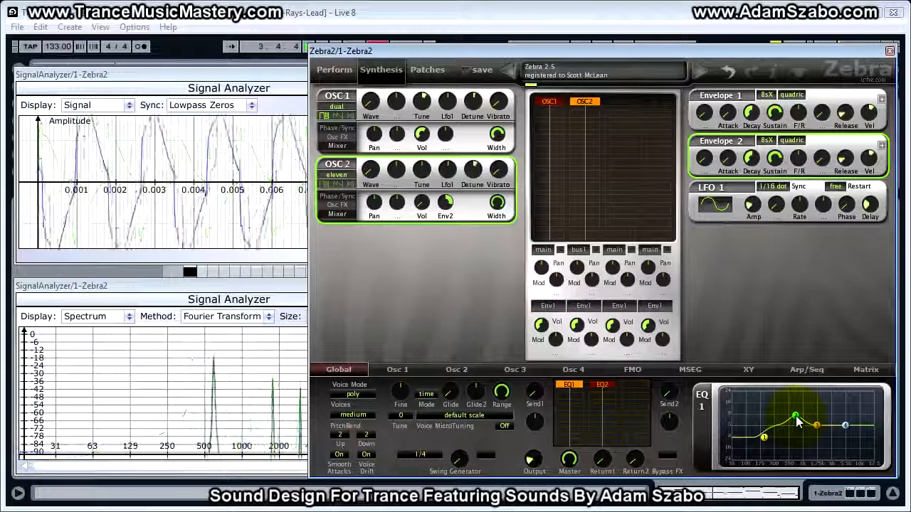
{"action": "left_click_drag", "start_coordinate": [797, 417], "coordinate": [796, 417]}
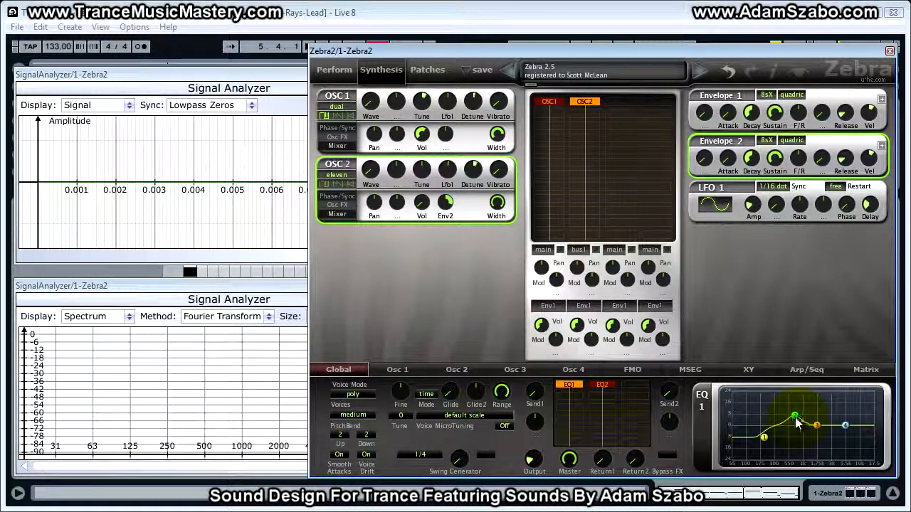
{"action": "key", "text": "space"}
{"action": "right_click", "coordinate": [795, 423]}
{"action": "mouse_move", "coordinate": [796, 424]}
{"action": "left_mouse_down"}
{"action": "mouse_move", "coordinate": [791, 444]}
{"action": "mouse_move", "coordinate": [792, 433]}
{"action": "left_mouse_up"}
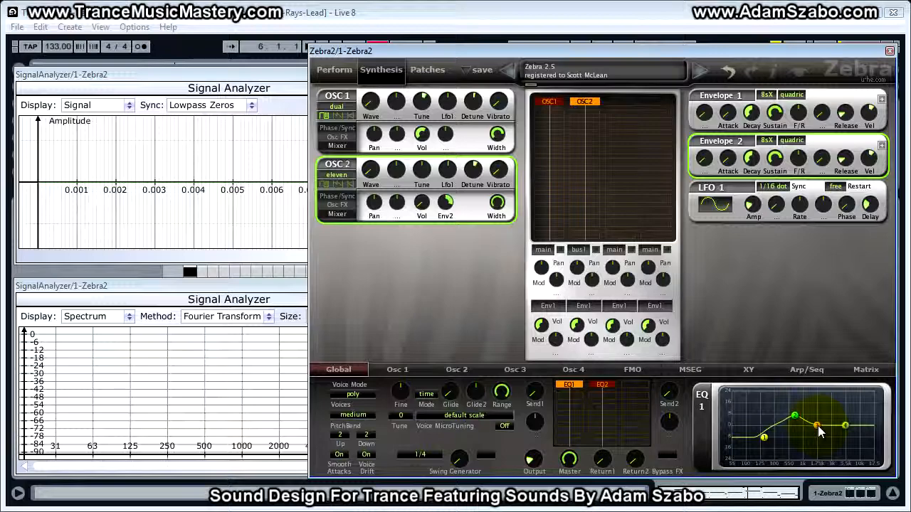
Step: Boost EQ1's band 3 by about 8 dB near 2 kHz and lower its Q to widen the peak
{"action": "left_click_drag", "start_coordinate": [818, 426], "coordinate": [823, 426]}
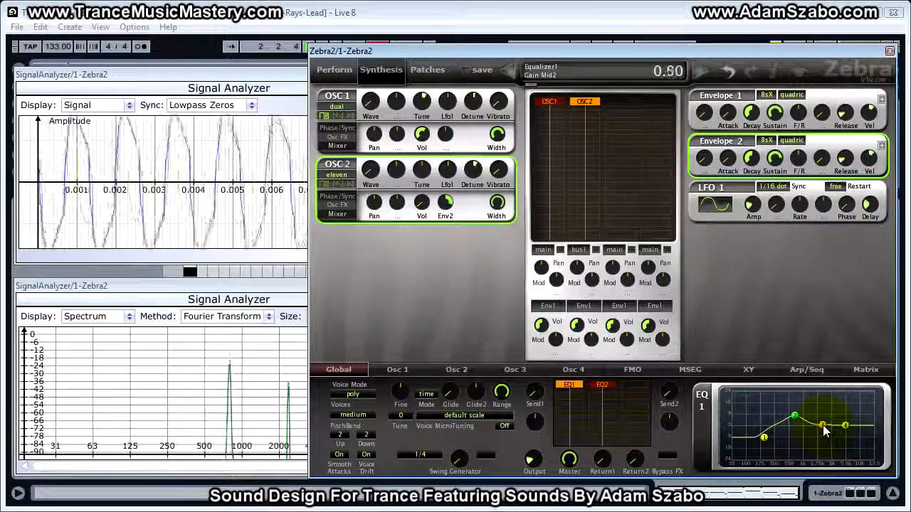
{"action": "left_click_drag", "start_coordinate": [824, 431], "coordinate": [824, 420]}
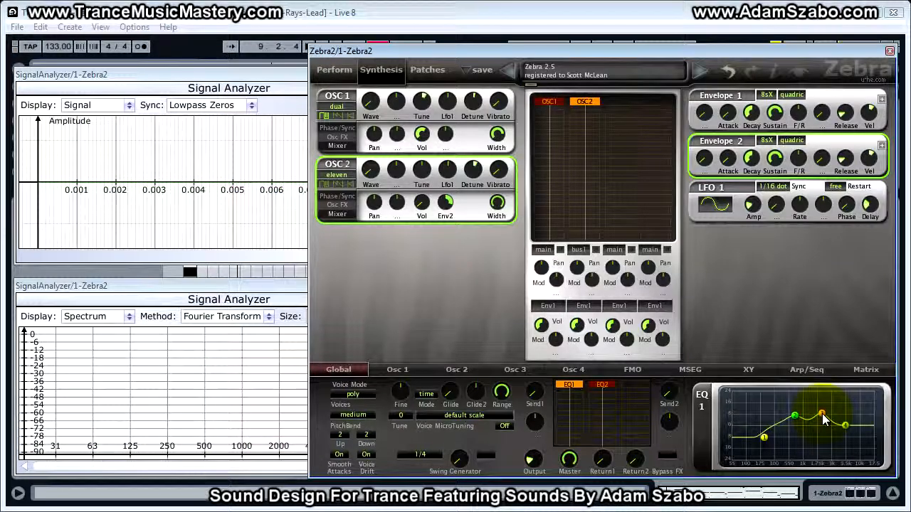
{"action": "key", "text": "space"}
{"action": "left_click_drag", "start_coordinate": [823, 415], "coordinate": [818, 440]}
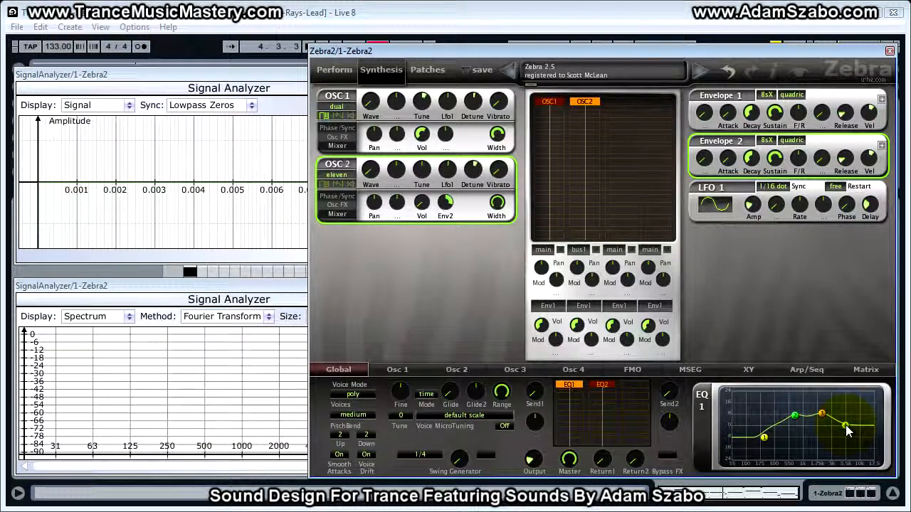
Step: Nudge the gain of EQ1's high shelf, band 4, to 0.50 while auditioning the sound
{"action": "left_click", "coordinate": [846, 426]}
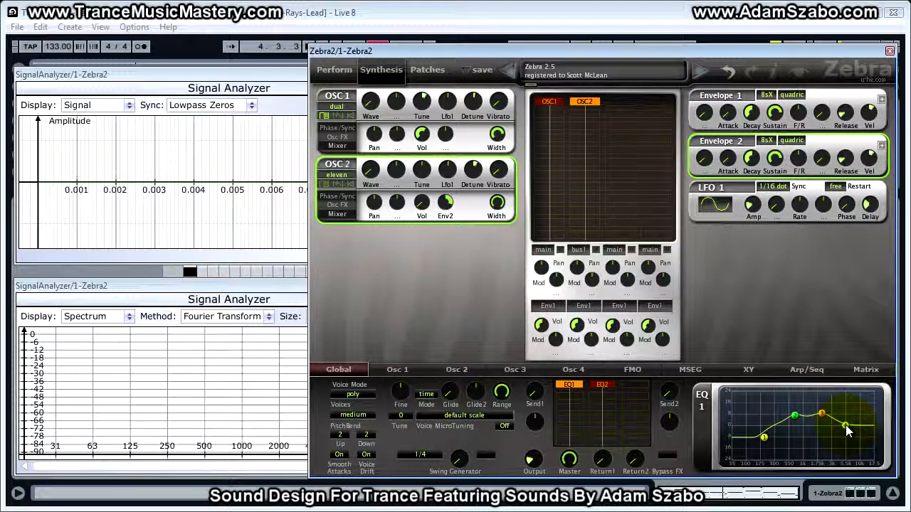
{"action": "key", "text": "space"}
{"action": "left_click_drag", "start_coordinate": [845, 426], "coordinate": [845, 425]}
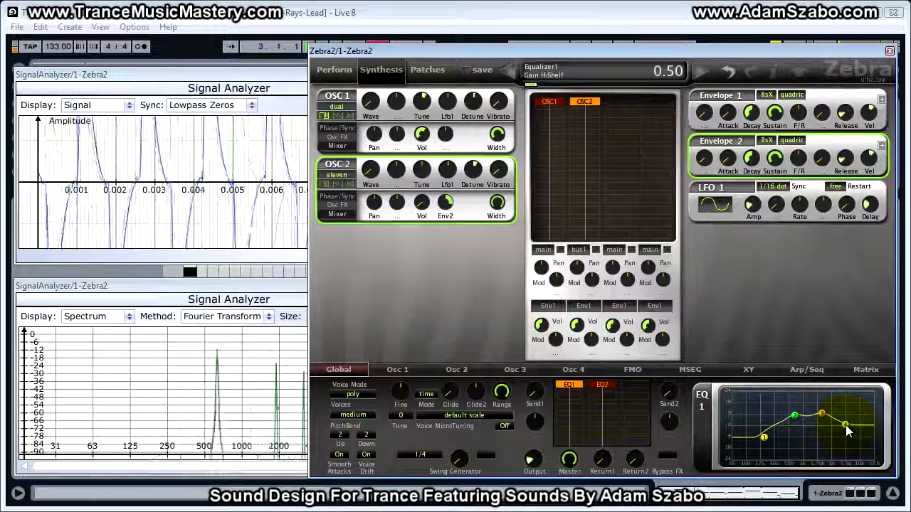
{"action": "key", "text": "space"}
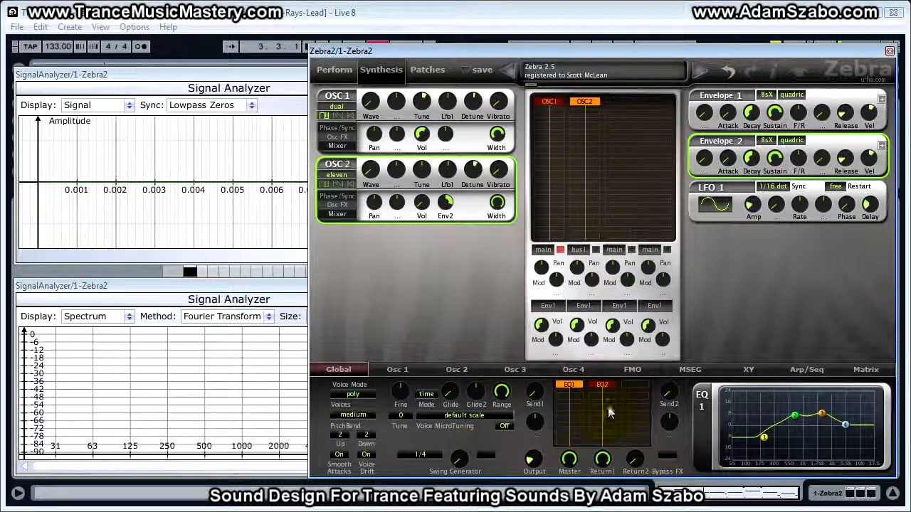
Step: Audition the OSC 2 lane, and in EQ2 lower the low-shelf gain to -14.00 at a slightly lower frequency
{"action": "key", "text": "space"}
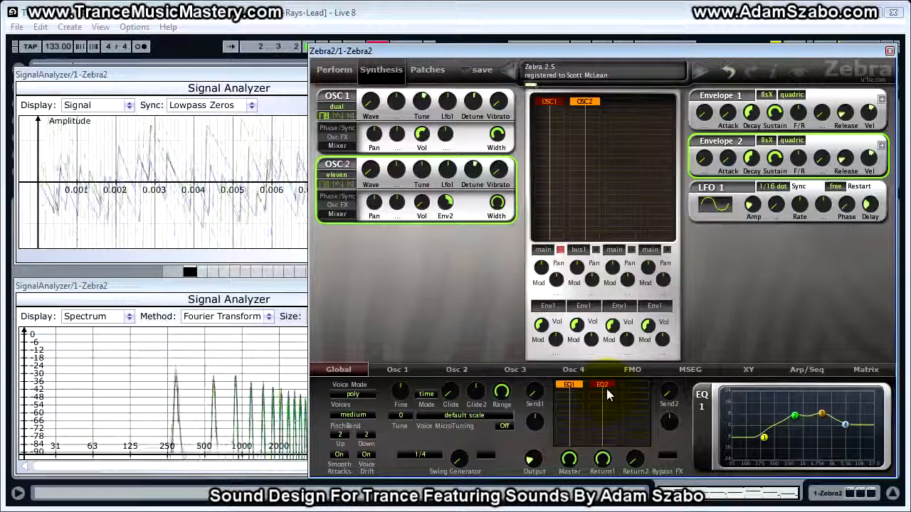
{"action": "key", "text": "space"}
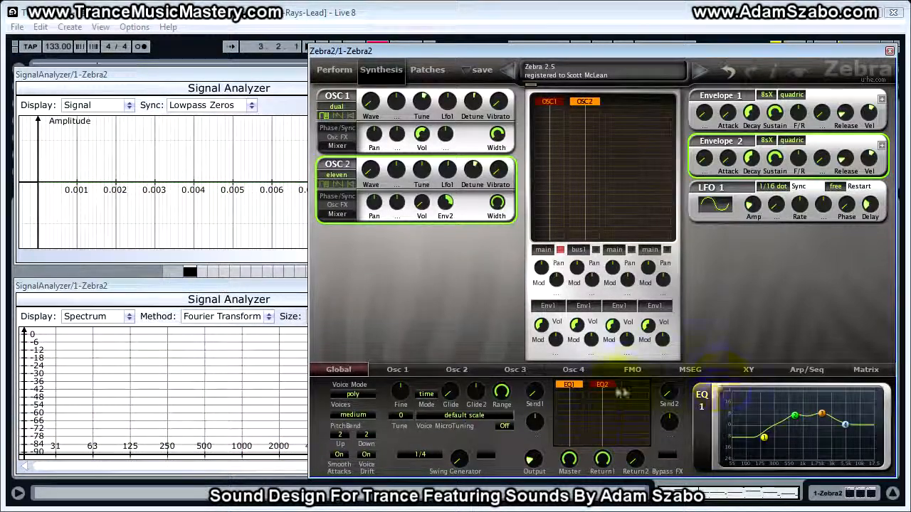
{"action": "left_click", "coordinate": [598, 386]}
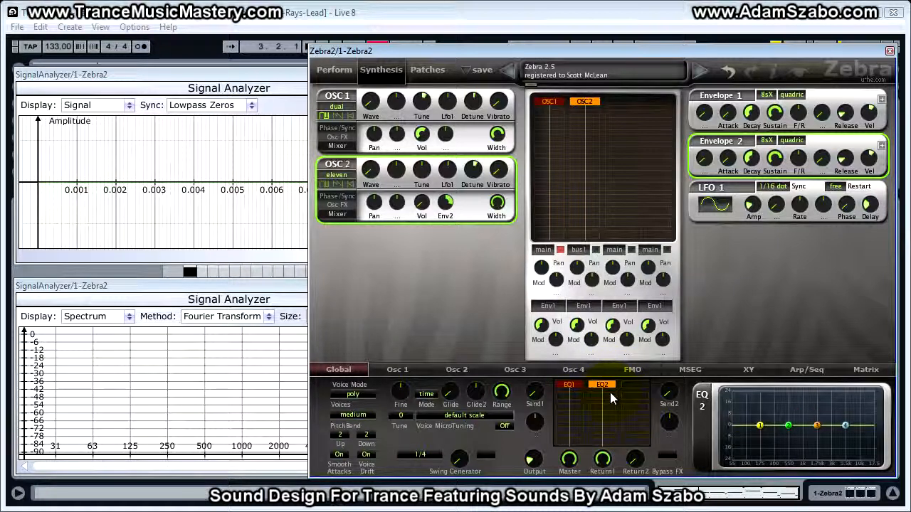
{"action": "left_click", "coordinate": [761, 427]}
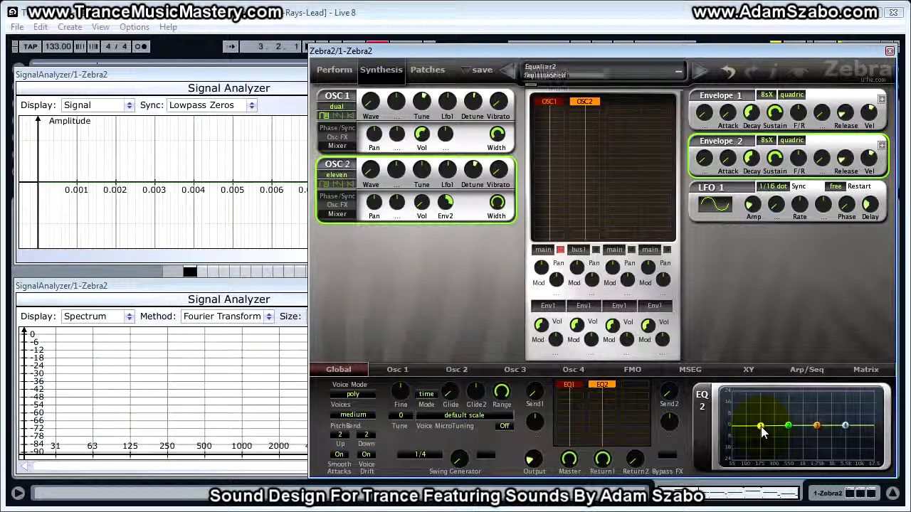
{"action": "left_click_drag", "start_coordinate": [760, 426], "coordinate": [754, 446]}
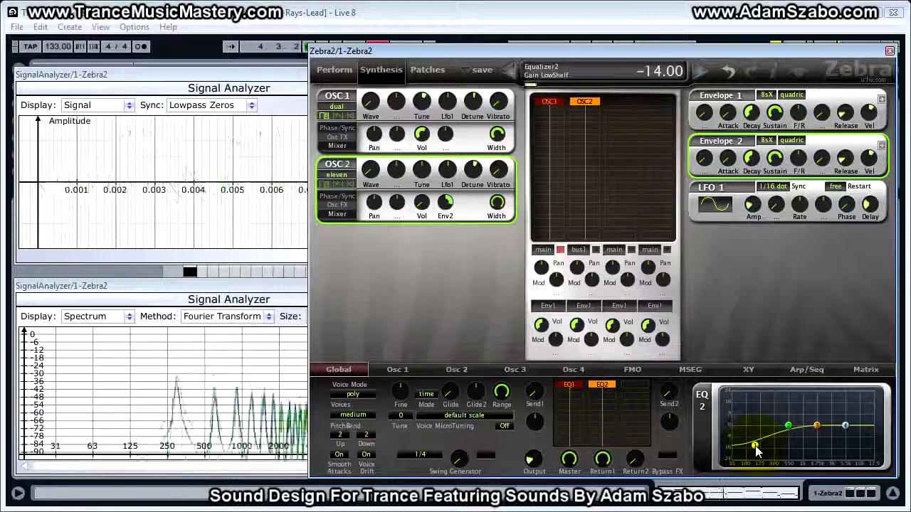
Step: Raise the Q of EQ2's low shelf to around the mid-80s for a steeper low cut
{"action": "scroll", "coordinate": [756, 450], "scroll_direction": "up", "scroll_amount": 3}
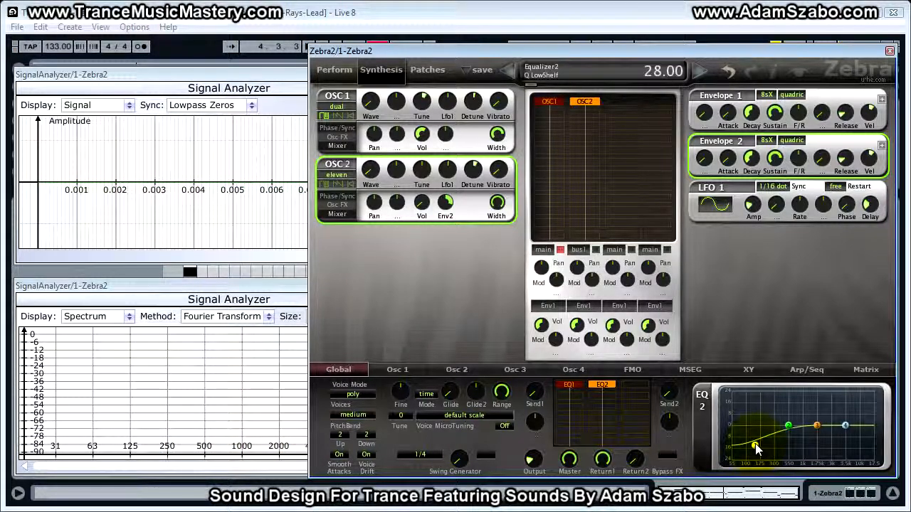
{"action": "scroll", "coordinate": [757, 440], "scroll_direction": "up", "scroll_amount": 5}
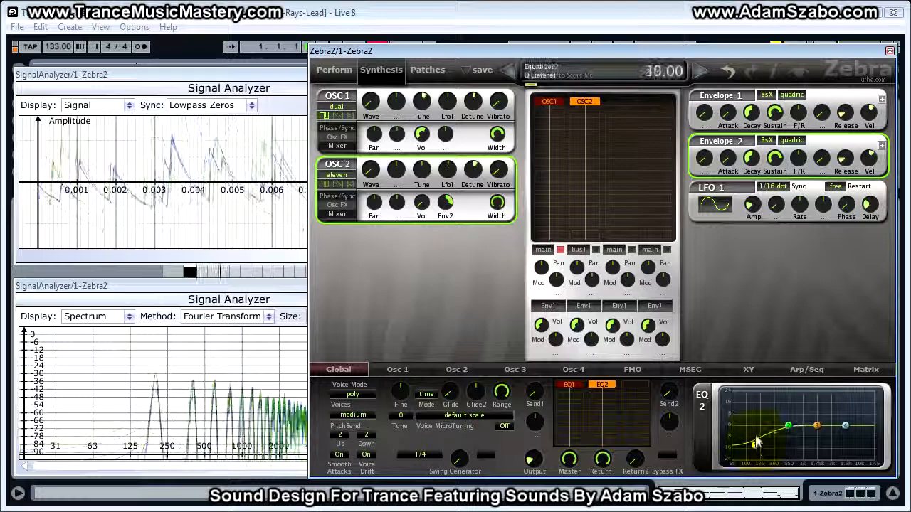
{"action": "scroll", "coordinate": [759, 431], "scroll_direction": "up", "scroll_amount": 5}
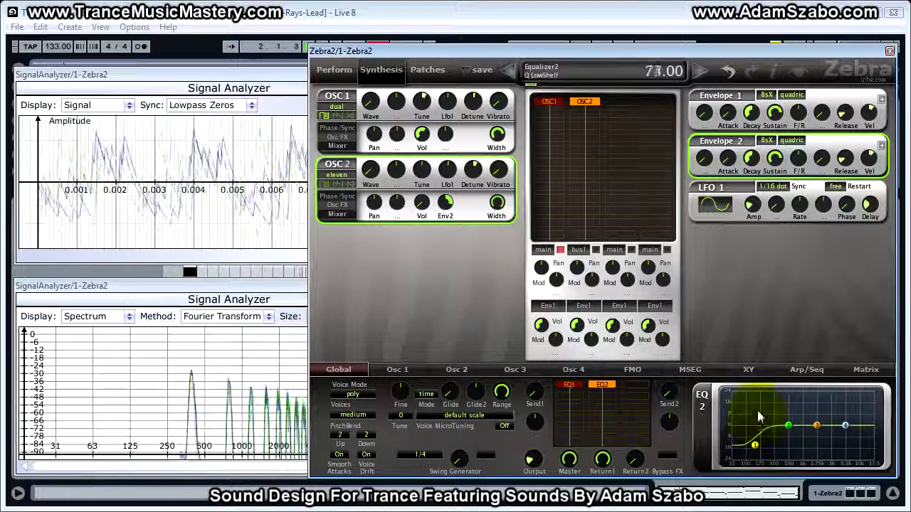
{"action": "scroll", "coordinate": [758, 410], "scroll_direction": "up", "scroll_amount": 4}
{"action": "scroll", "coordinate": [758, 409], "scroll_direction": "down", "scroll_amount": 1}
{"action": "scroll", "coordinate": [759, 407], "scroll_direction": "up", "scroll_amount": 1}
{"action": "scroll", "coordinate": [757, 401], "scroll_direction": "down", "scroll_amount": 1}
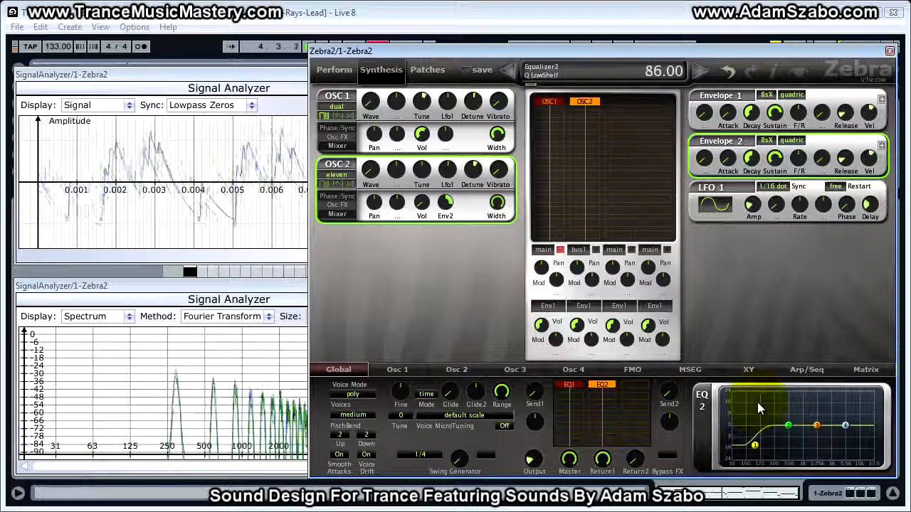
{"action": "scroll", "coordinate": [757, 403], "scroll_direction": "down", "scroll_amount": 2}
{"action": "scroll", "coordinate": [756, 404], "scroll_direction": "up", "scroll_amount": 1}
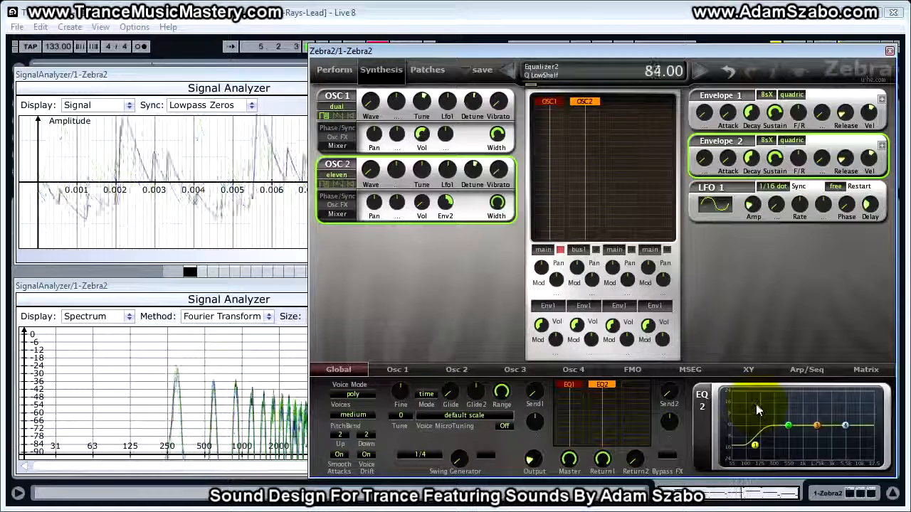
{"action": "scroll", "coordinate": [756, 402], "scroll_direction": "up", "scroll_amount": 1}
{"action": "scroll", "coordinate": [755, 402], "scroll_direction": "up", "scroll_amount": 2}
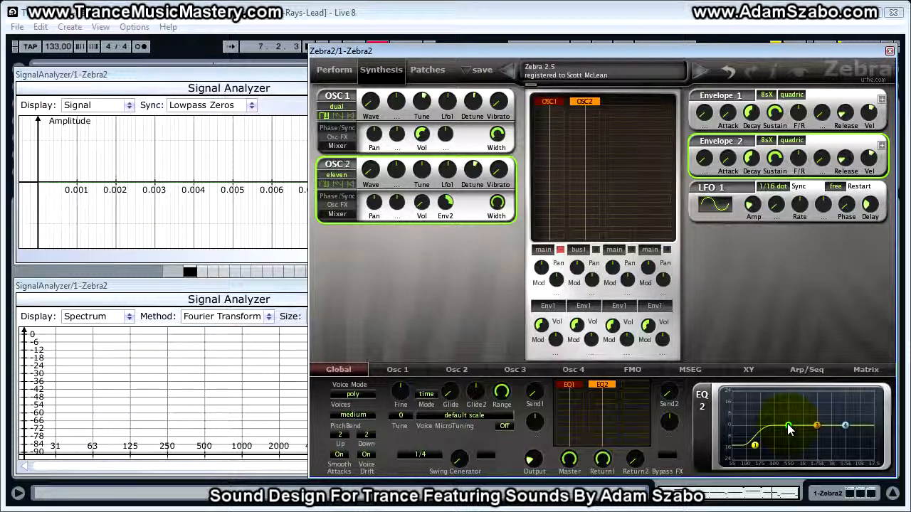
Step: Boost EQ2's band 2 to a gain of 2.50 at about 800 Hz and lower its Q to widen the peak
{"action": "key", "text": "space"}
{"action": "left_click_drag", "start_coordinate": [788, 425], "coordinate": [800, 425]}
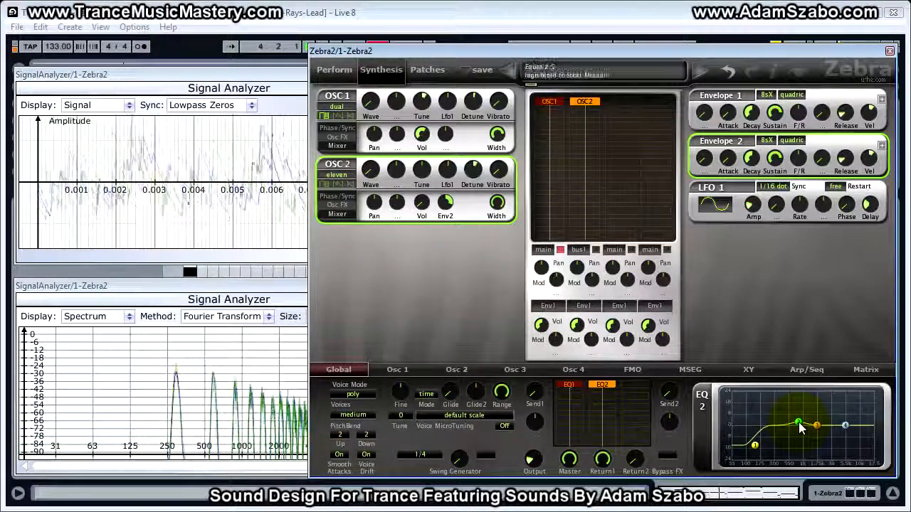
{"action": "key", "text": "space"}
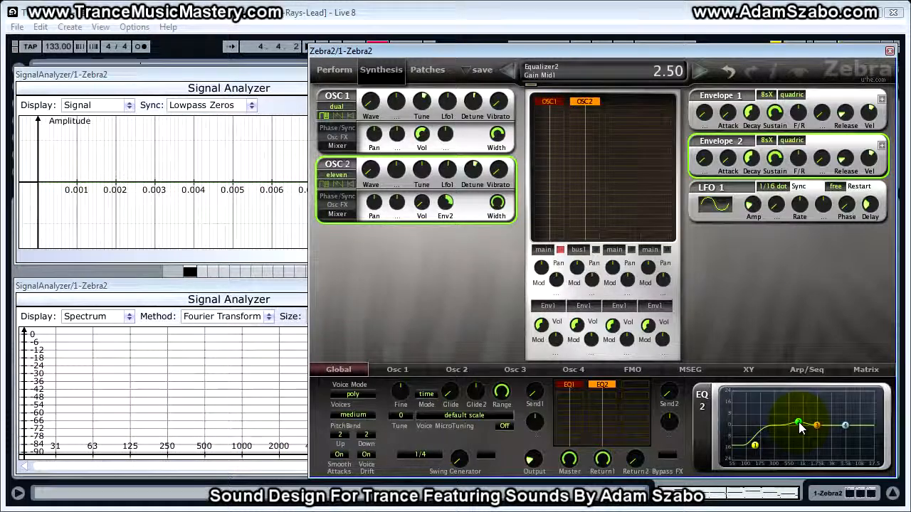
{"action": "key", "text": "space"}
{"action": "left_click_drag", "start_coordinate": [799, 423], "coordinate": [796, 433]}
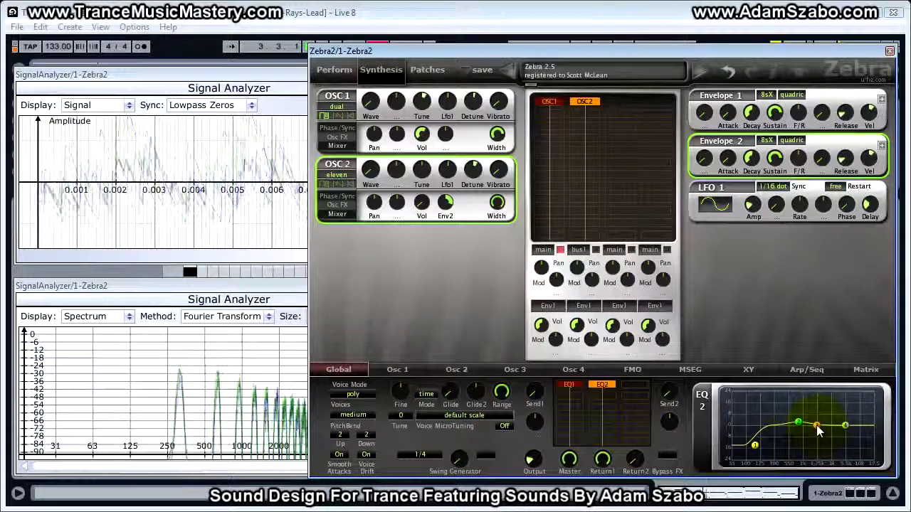
Step: Boost EQ2's band 3 to a gain of 3.50 at about 5 kHz while auditioning the sound
{"action": "key", "text": "space"}
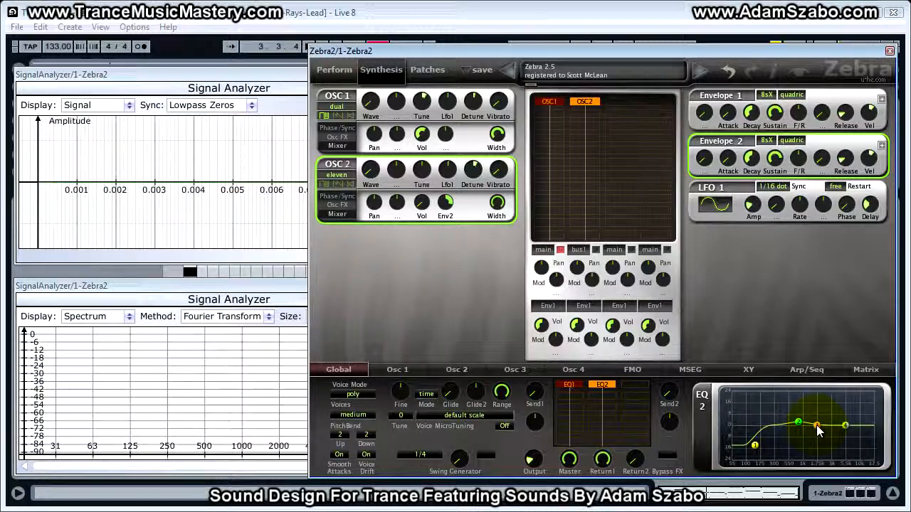
{"action": "left_click_drag", "start_coordinate": [818, 431], "coordinate": [842, 421]}
{"action": "key", "text": "space"}
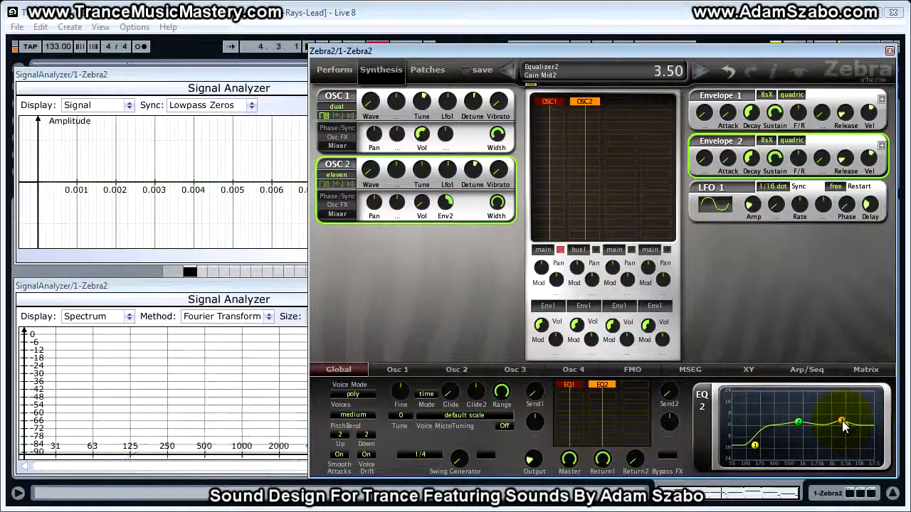
Step: Widen the peak of EQ2's band 3 and move the high shelf, band 4, down to about 3 kHz
{"action": "key", "text": "space"}
{"action": "left_click_drag", "start_coordinate": [842, 421], "coordinate": [840, 430]}
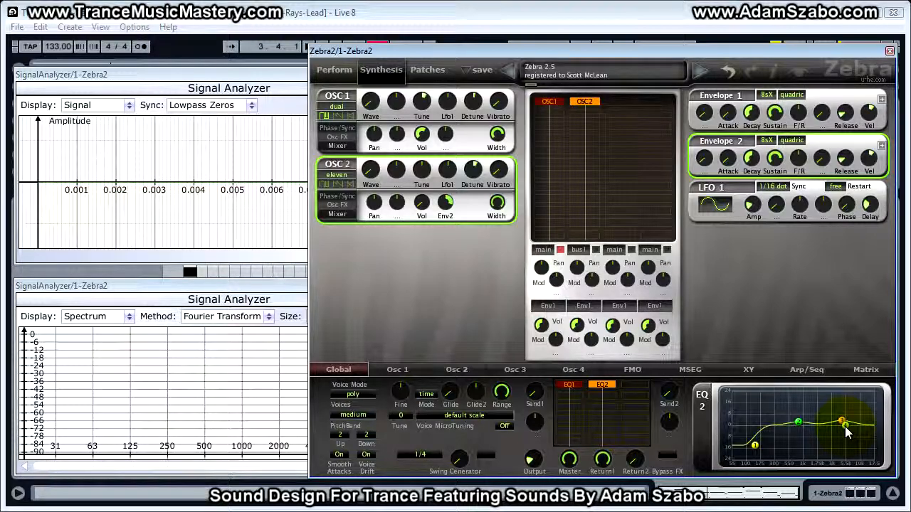
{"action": "key", "text": "space"}
{"action": "left_click_drag", "start_coordinate": [845, 428], "coordinate": [837, 432]}
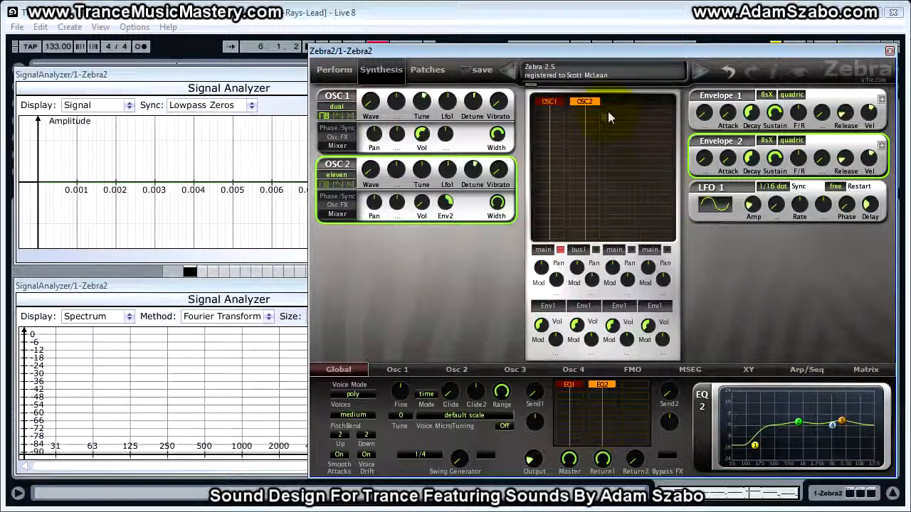
Step: Add Mix5 below EQ1 with SideChain 2 as its side input, and turn the Return1 level fully down
{"action": "left_click", "coordinate": [573, 410]}
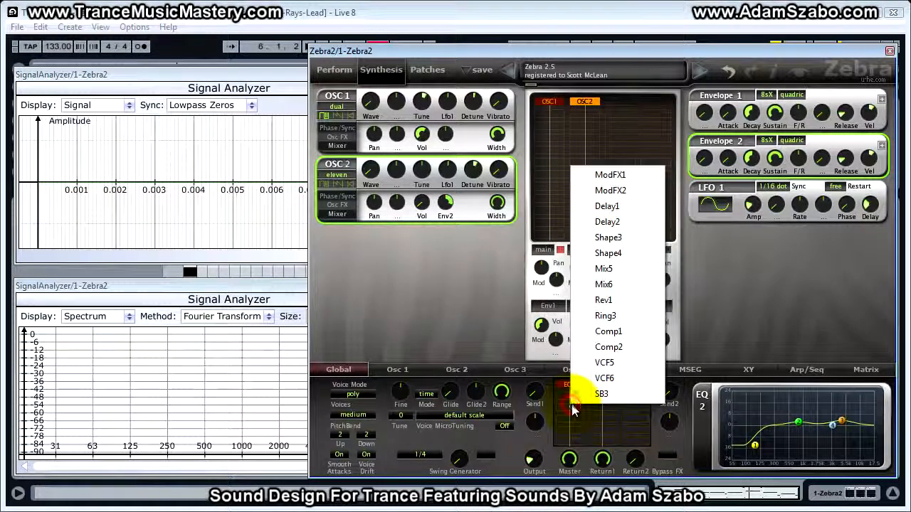
{"action": "left_click", "coordinate": [604, 268]}
{"action": "right_click", "coordinate": [575, 411]}
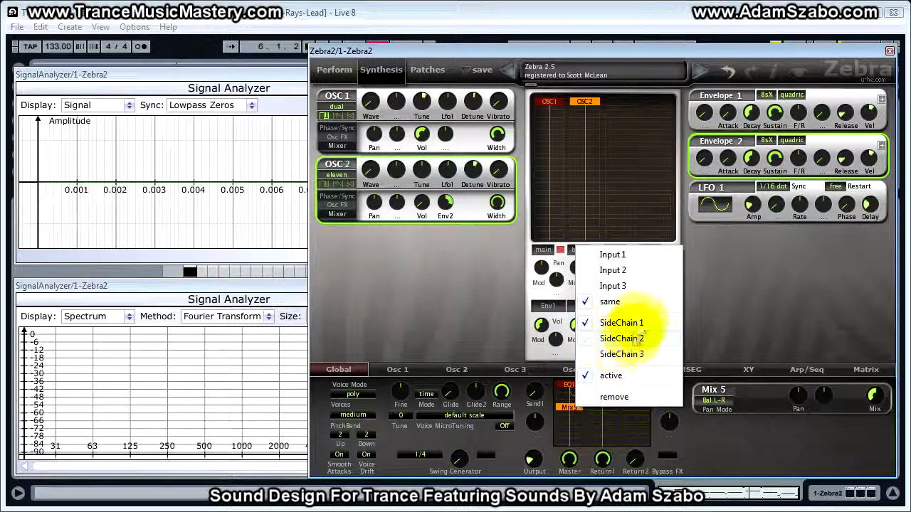
{"action": "left_click", "coordinate": [636, 341]}
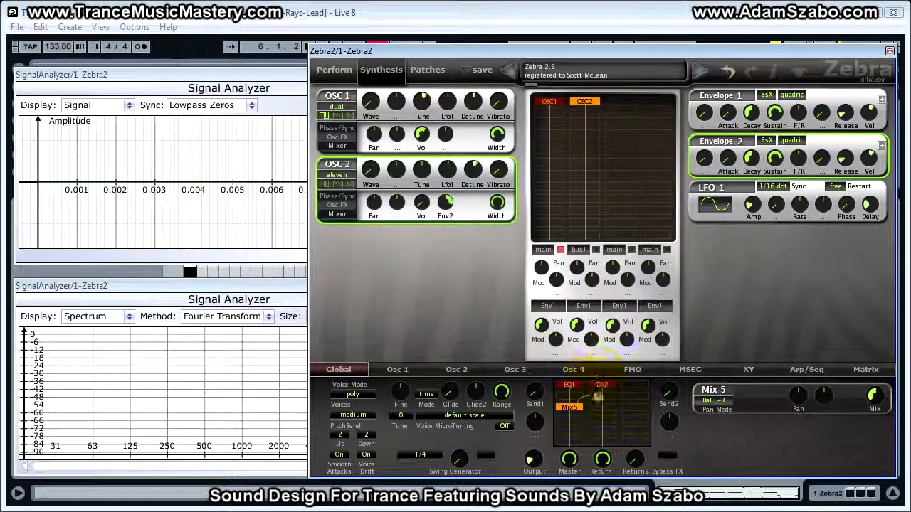
{"action": "left_click_drag", "start_coordinate": [602, 459], "coordinate": [601, 499]}
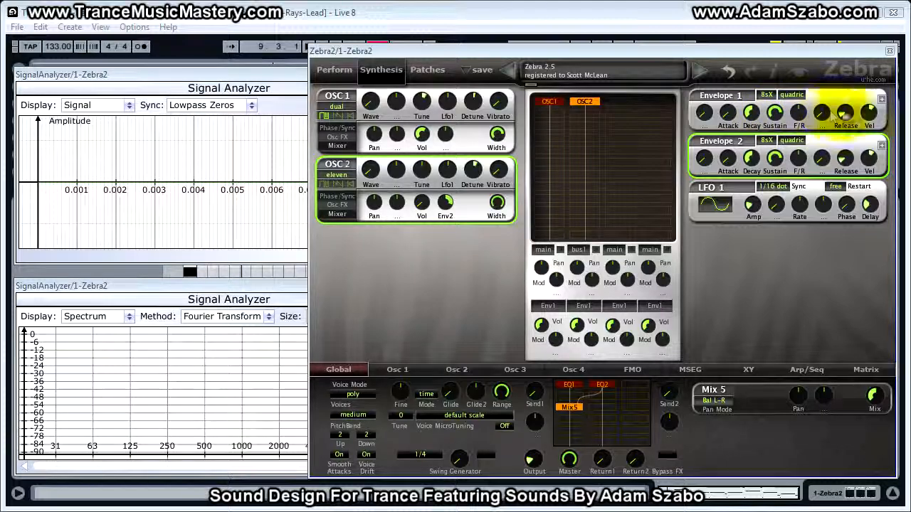
Step: Set Envelope 1's release to 0.00 and velocity to zero, and shorten its decay
{"action": "left_click_drag", "start_coordinate": [873, 112], "coordinate": [857, 160]}
{"action": "double_click", "coordinate": [874, 115]}
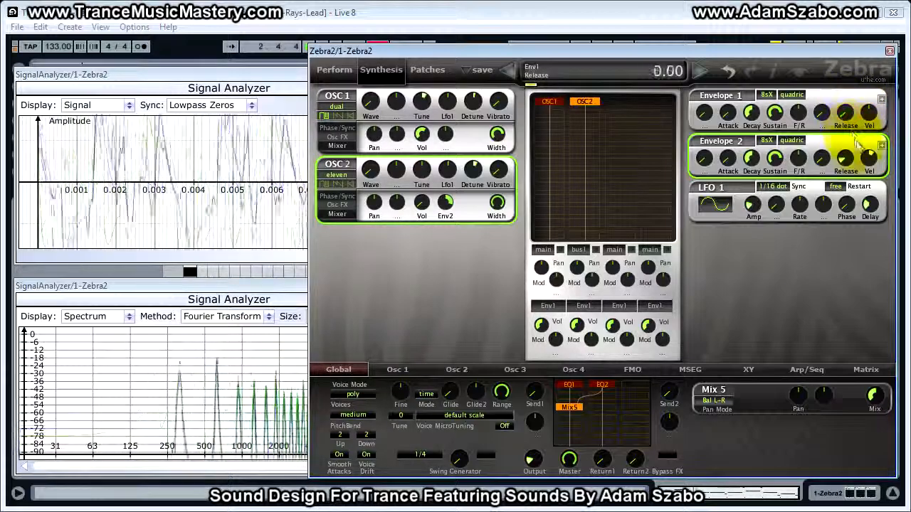
{"action": "left_click_drag", "start_coordinate": [781, 116], "coordinate": [752, 152]}
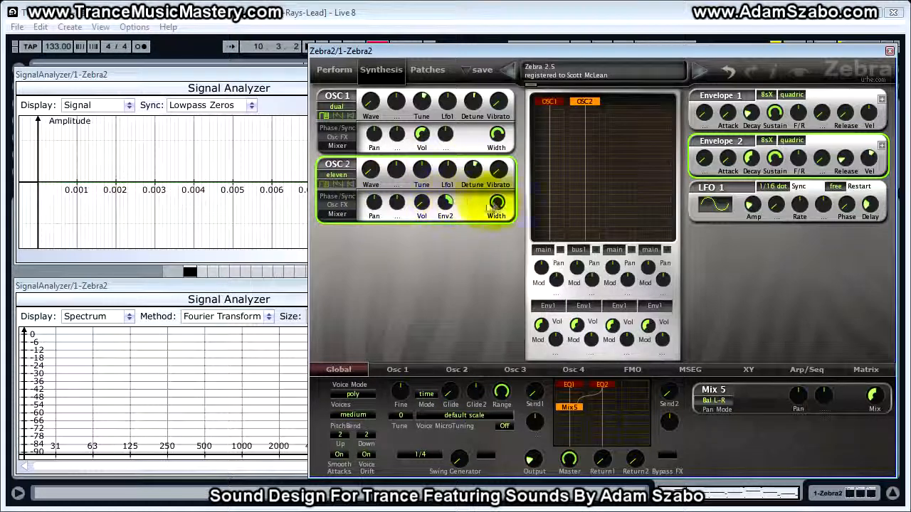
Step: Mute the OSC 1 lane and set Envelope 2's velocity and release both to 0.00
{"action": "left_click", "coordinate": [561, 250]}
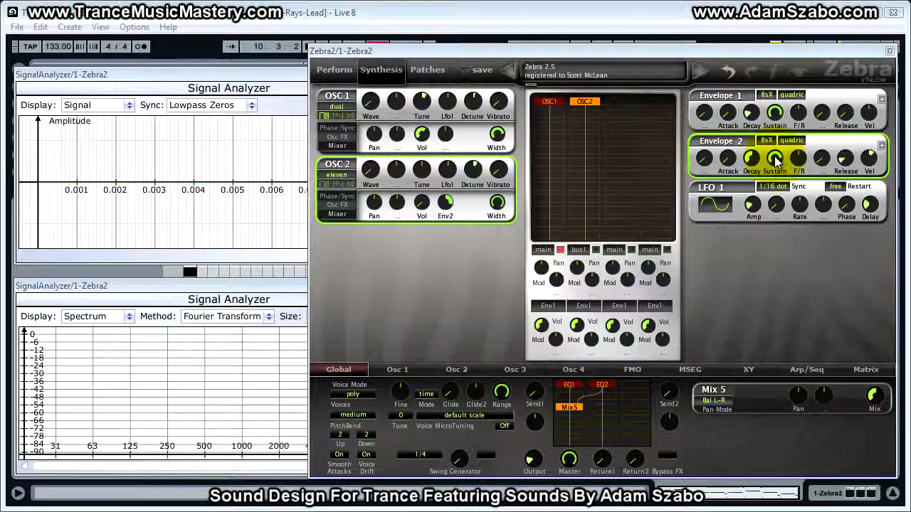
{"action": "left_click", "coordinate": [870, 158]}
{"action": "key", "text": "space"}
{"action": "double_click", "coordinate": [870, 156]}
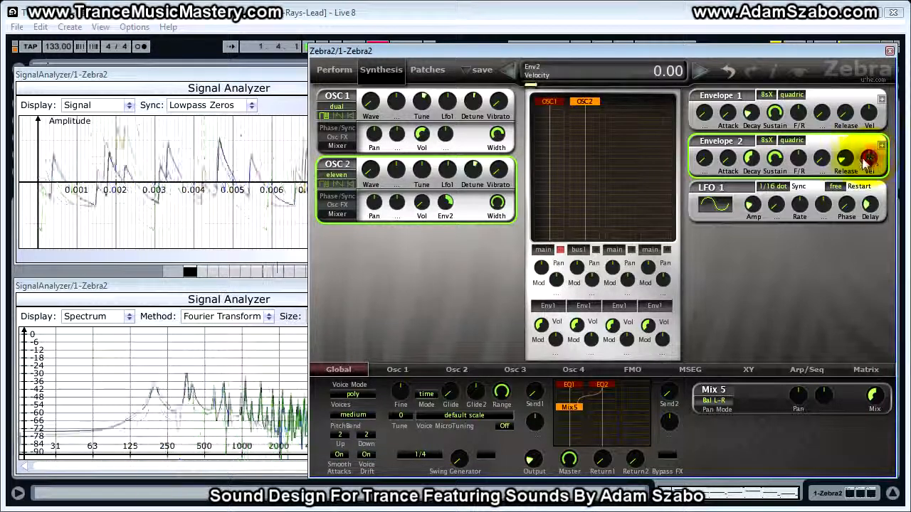
{"action": "left_click_drag", "start_coordinate": [844, 158], "coordinate": [856, 209]}
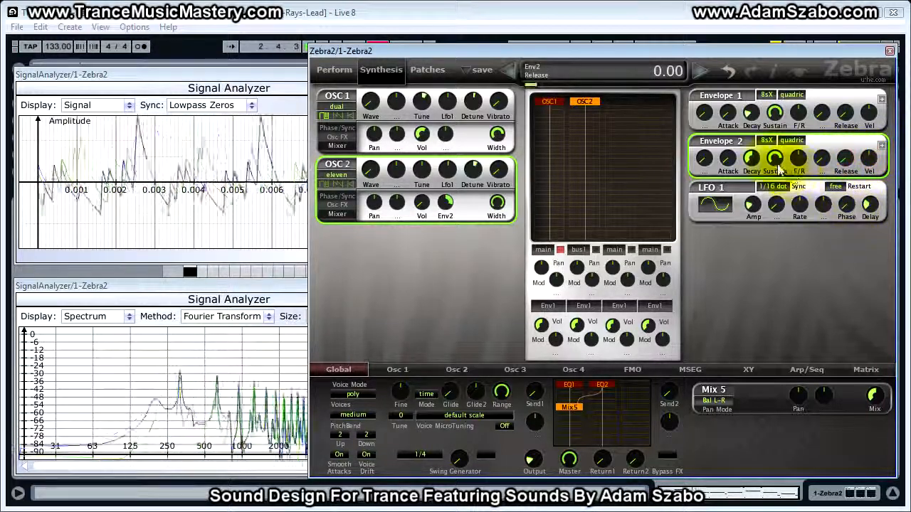
Step: Set Envelope 2's sustain to 63.50 with a shorter decay, and check both layers together in the waveform analyzer
{"action": "left_click_drag", "start_coordinate": [775, 158], "coordinate": [775, 183]}
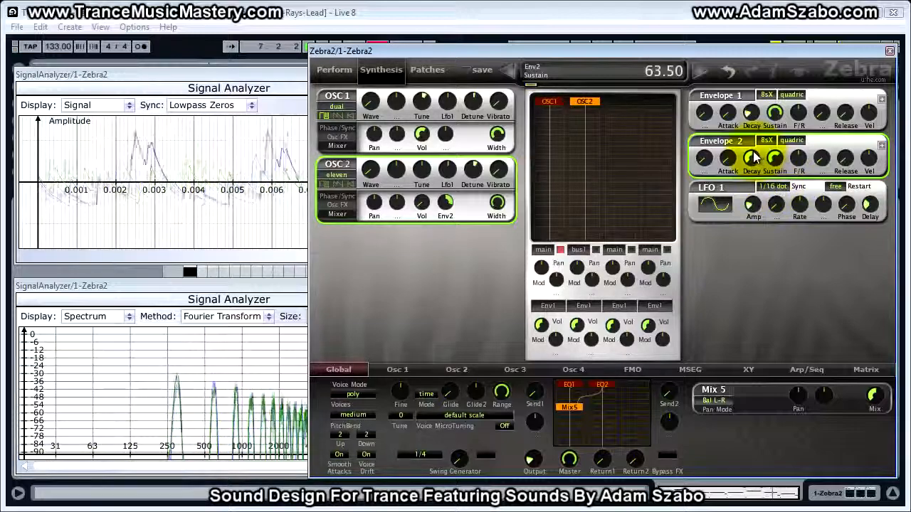
{"action": "left_click_drag", "start_coordinate": [753, 152], "coordinate": [754, 200]}
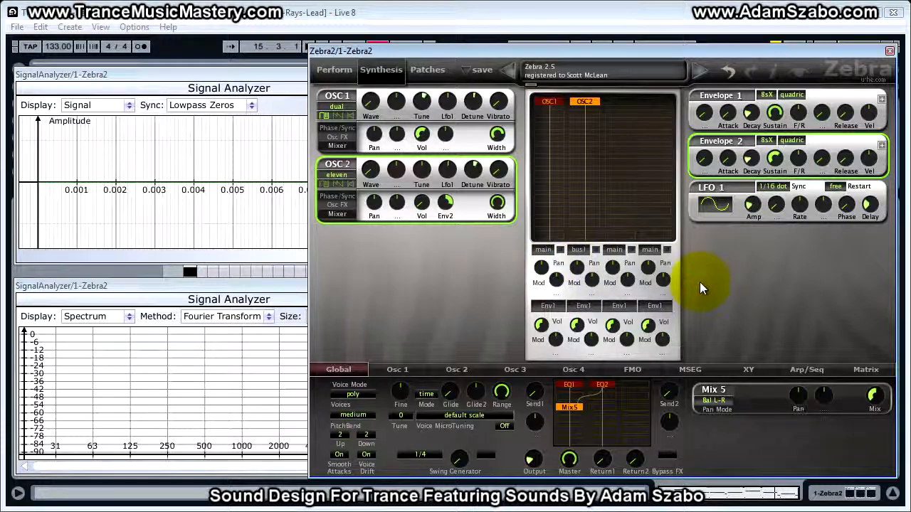
{"action": "key", "text": "space"}
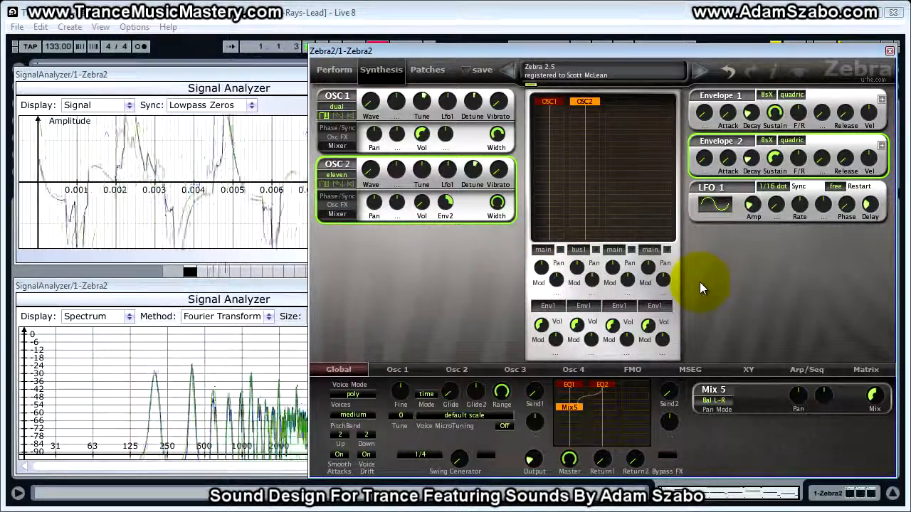
{"action": "left_click", "coordinate": [220, 200]}
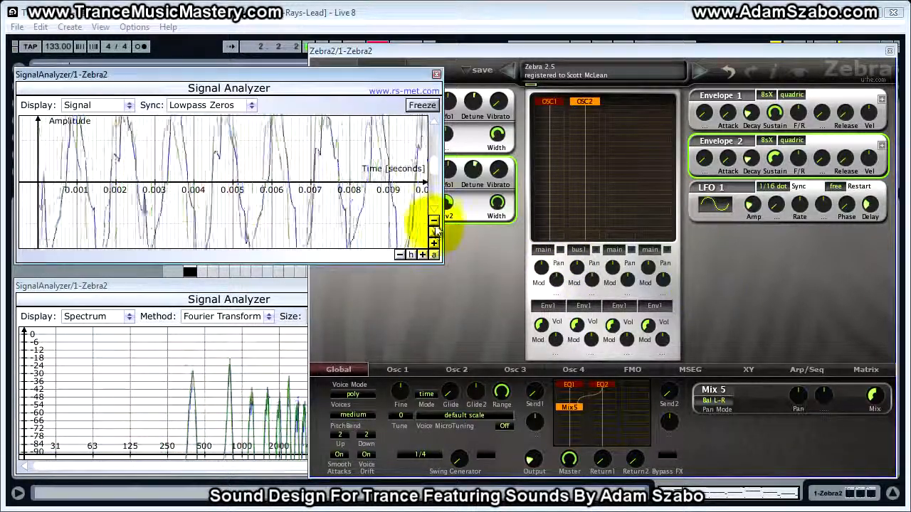
{"action": "left_click", "coordinate": [726, 278]}
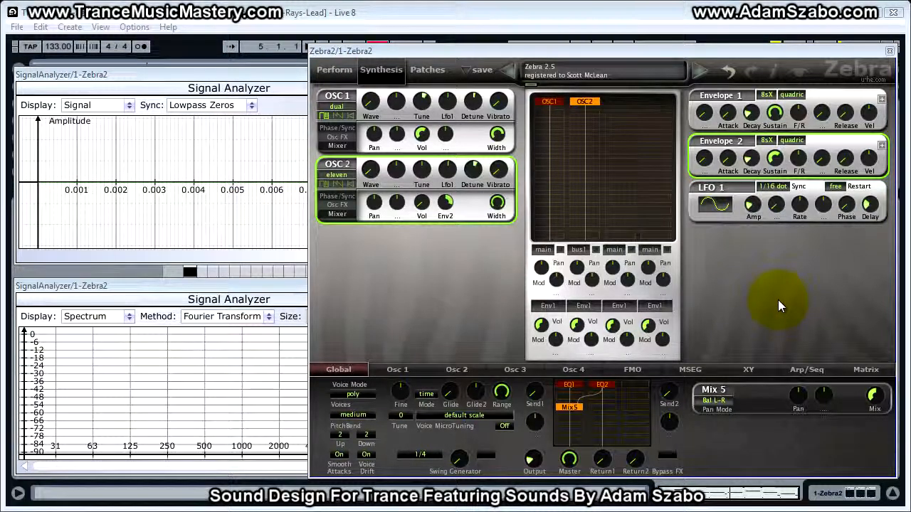
Step: Add the VCF5 filter below Mix5 in the effects grid and set its type to LP 12dB
{"action": "left_click", "coordinate": [572, 415]}
{"action": "left_click", "coordinate": [596, 378]}
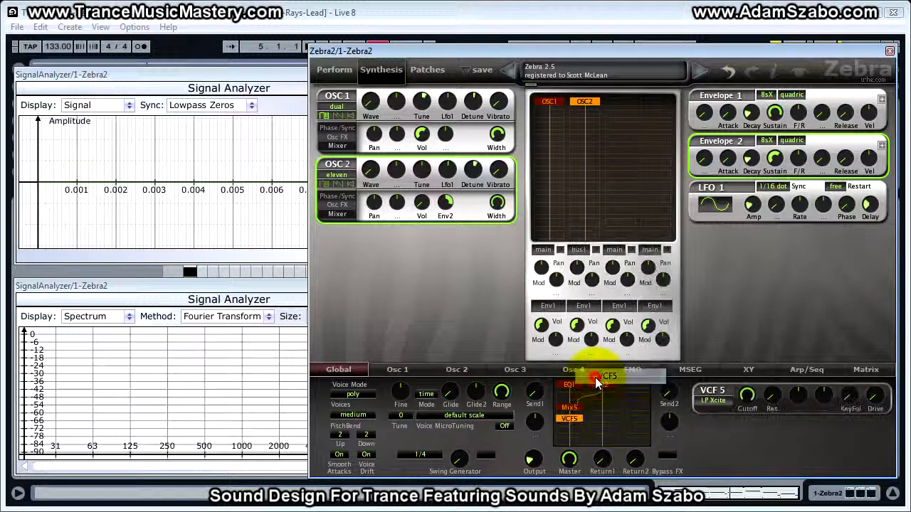
{"action": "left_click", "coordinate": [728, 401]}
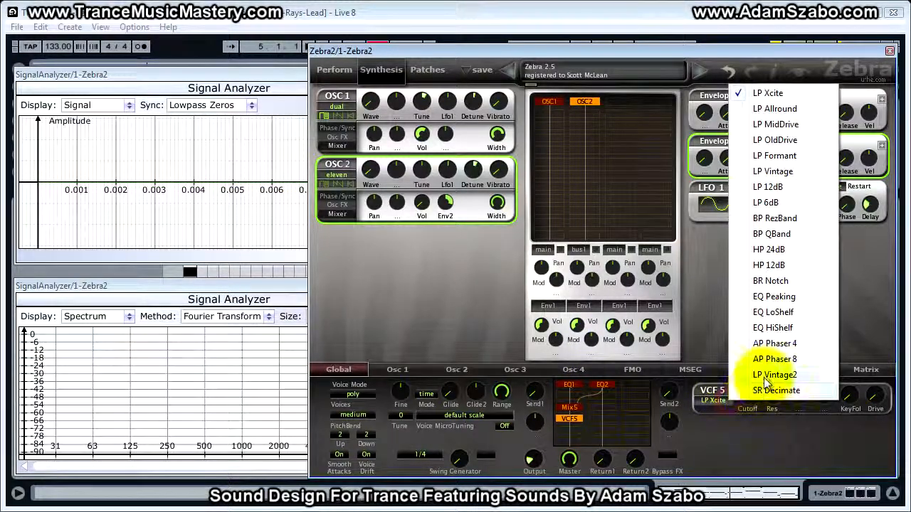
{"action": "left_click", "coordinate": [776, 187]}
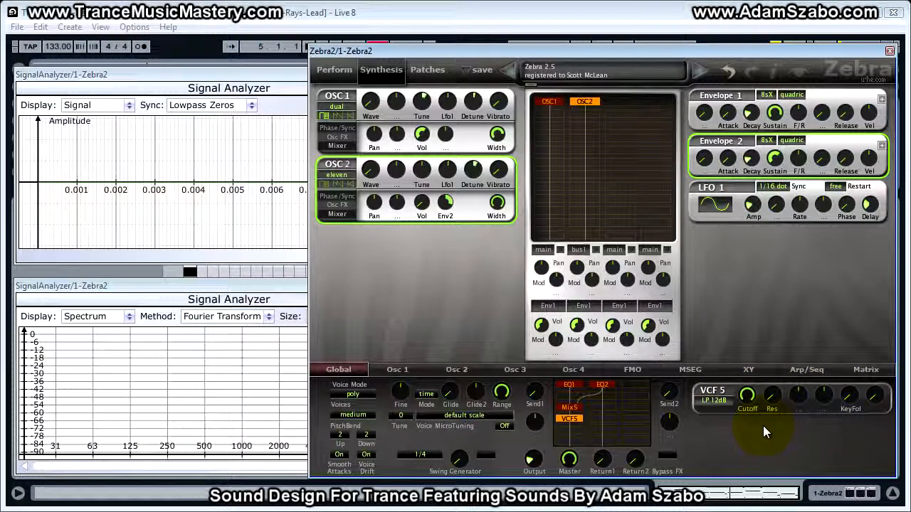
Step: Compare the playing sound with VCF5 bypassed and active
{"action": "key", "text": "space"}
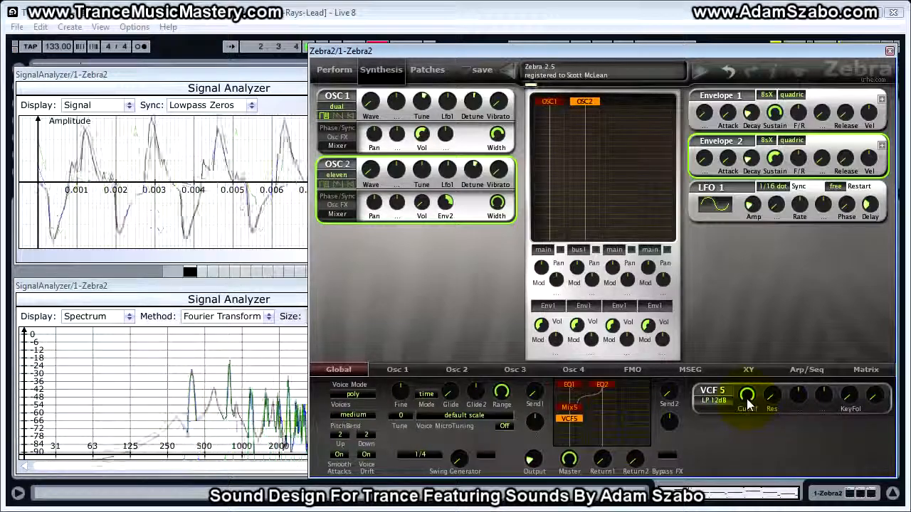
{"action": "double_click", "coordinate": [575, 419]}
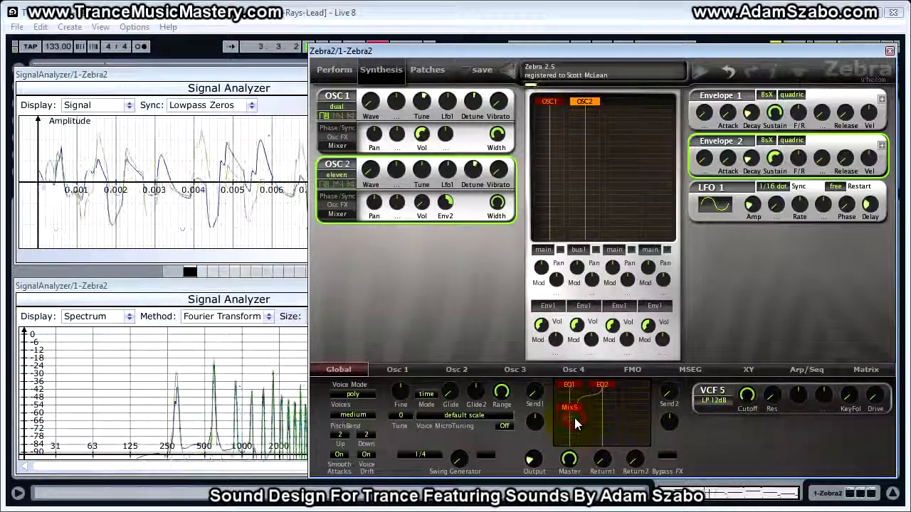
{"action": "double_click", "coordinate": [574, 417]}
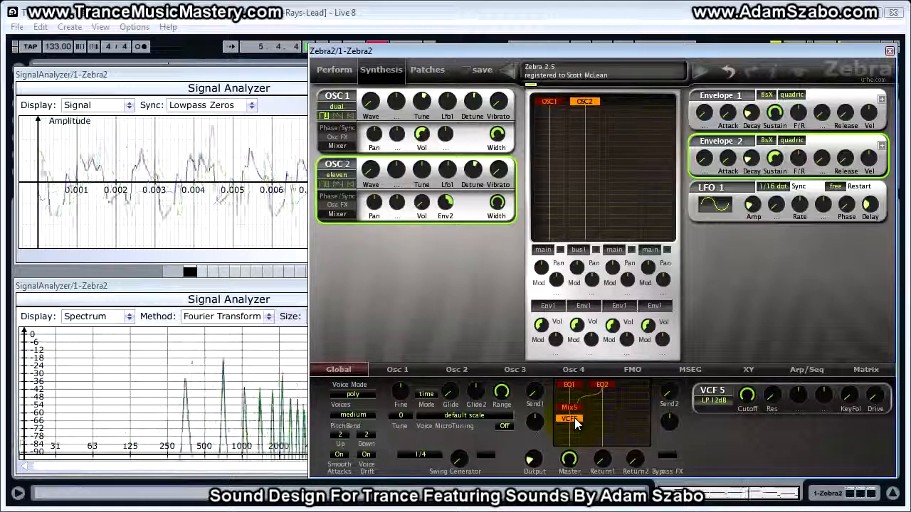
{"action": "key", "text": "space"}
Step: Sweep VCF5's cutoff down to 0.00 and back up to 150.00 to demonstrate the filter
{"action": "left_click", "coordinate": [749, 398]}
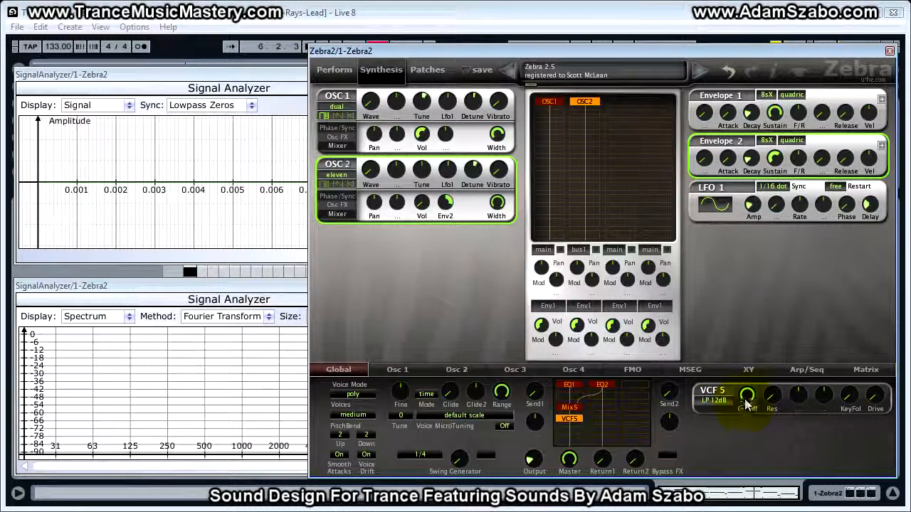
{"action": "left_click_drag", "start_coordinate": [747, 399], "coordinate": [738, 333]}
{"action": "mouse_move", "coordinate": [733, 402]}
{"action": "left_mouse_down"}
{"action": "mouse_move", "coordinate": [724, 331]}
{"action": "mouse_move", "coordinate": [731, 404]}
{"action": "left_mouse_up"}
{"action": "left_click_drag", "start_coordinate": [734, 330], "coordinate": [752, 402]}
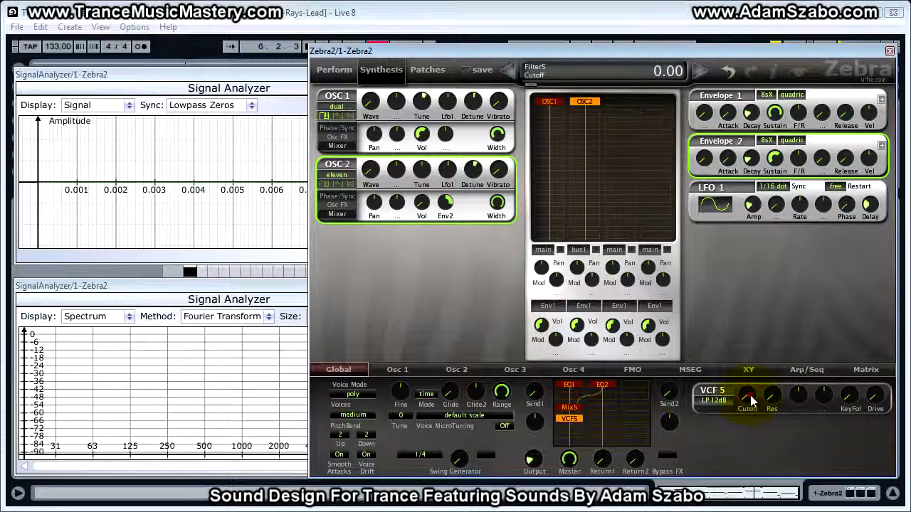
{"action": "left_click_drag", "start_coordinate": [753, 432], "coordinate": [744, 254]}
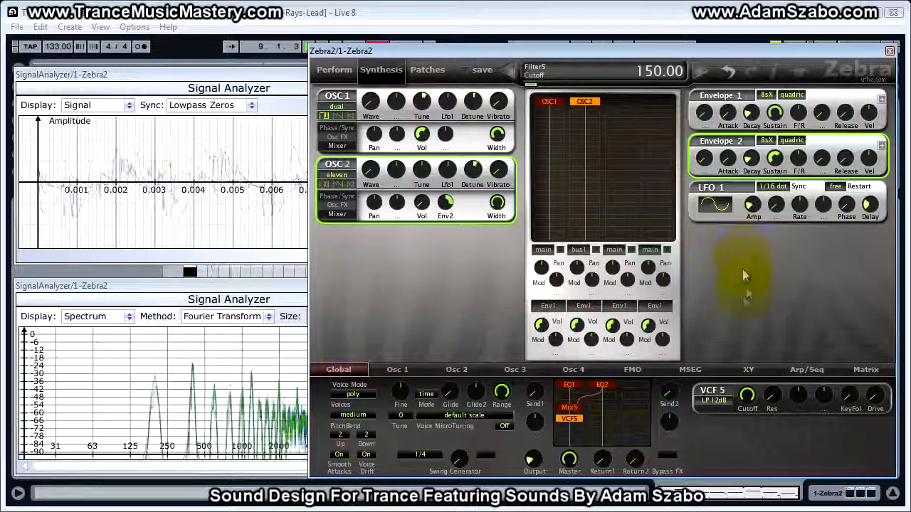
Step: Add the Rev1 reverb below VCF5 in the effects grid and check its Dry and Wet levels
{"action": "left_click", "coordinate": [574, 430]}
{"action": "left_click", "coordinate": [592, 324]}
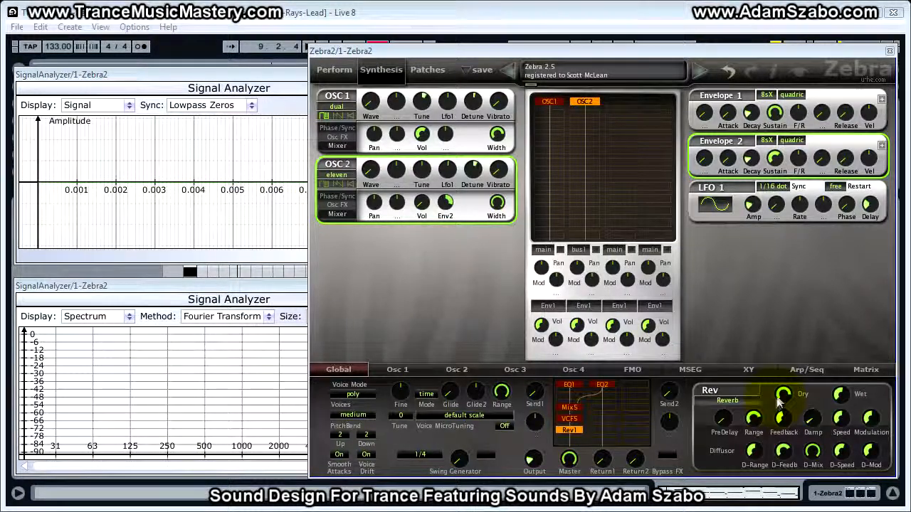
{"action": "left_click", "coordinate": [787, 395]}
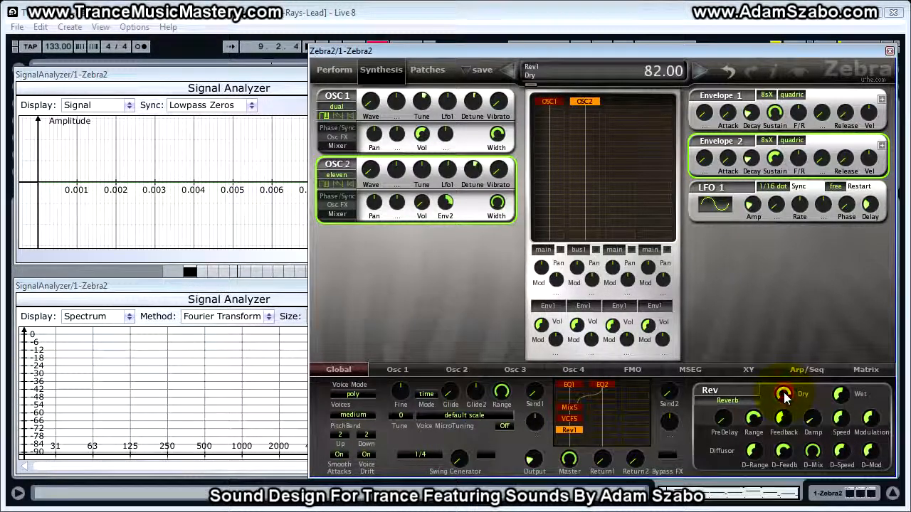
{"action": "left_click", "coordinate": [844, 396]}
{"action": "left_click_drag", "start_coordinate": [783, 397], "coordinate": [844, 388]}
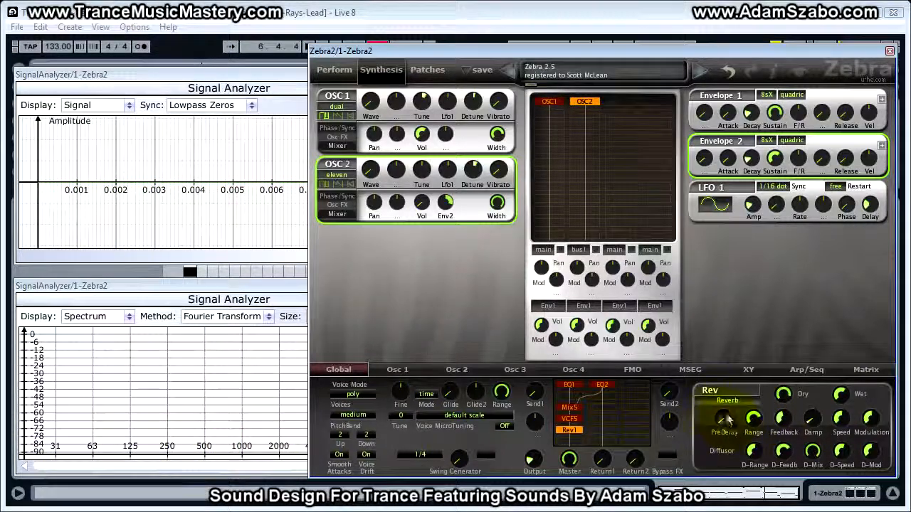
Step: Raise the reverb's PreDelay slightly while auditioning the patch
{"action": "left_click_drag", "start_coordinate": [724, 421], "coordinate": [728, 425]}
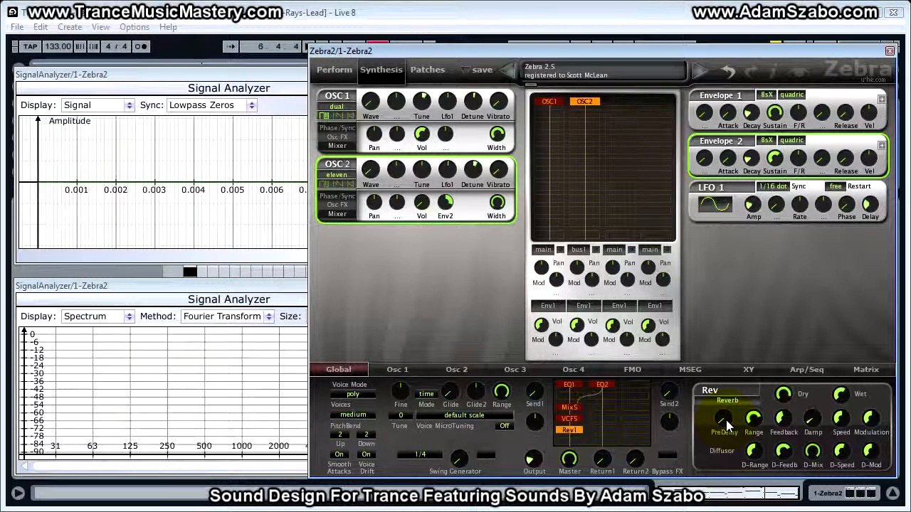
{"action": "key", "text": "space"}
{"action": "scroll", "coordinate": [725, 420], "scroll_direction": "up", "scroll_amount": 3}
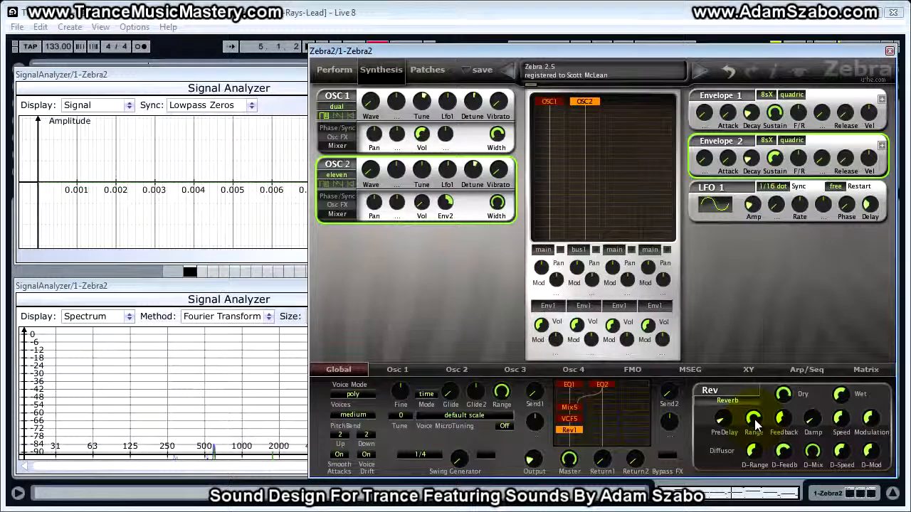
Step: Check the reverb's Feedback and lower its Range to 52.00 while auditioning the patch
{"action": "left_click", "coordinate": [757, 424]}
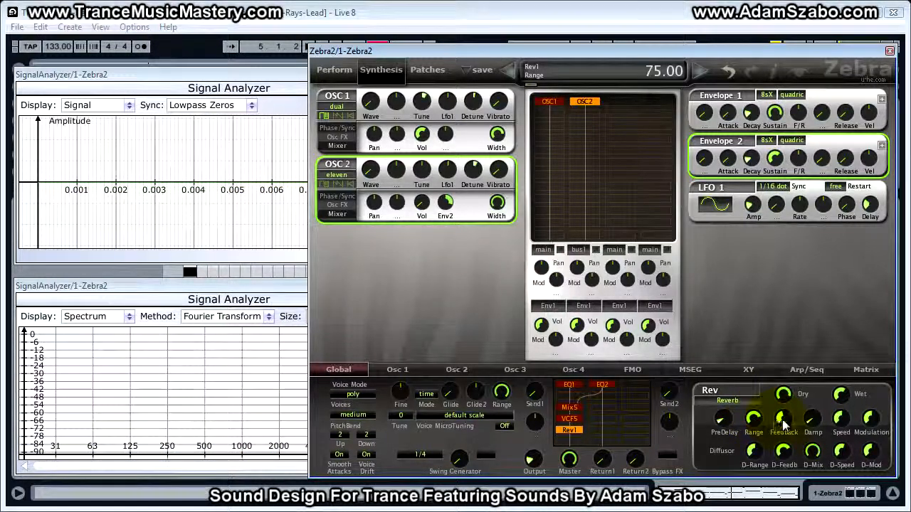
{"action": "left_click_drag", "start_coordinate": [782, 425], "coordinate": [784, 421]}
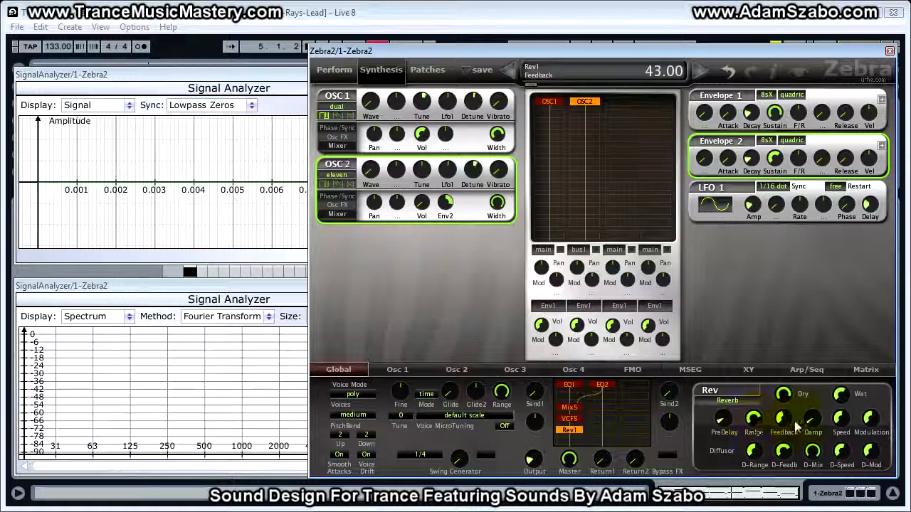
{"action": "left_click", "coordinate": [756, 425]}
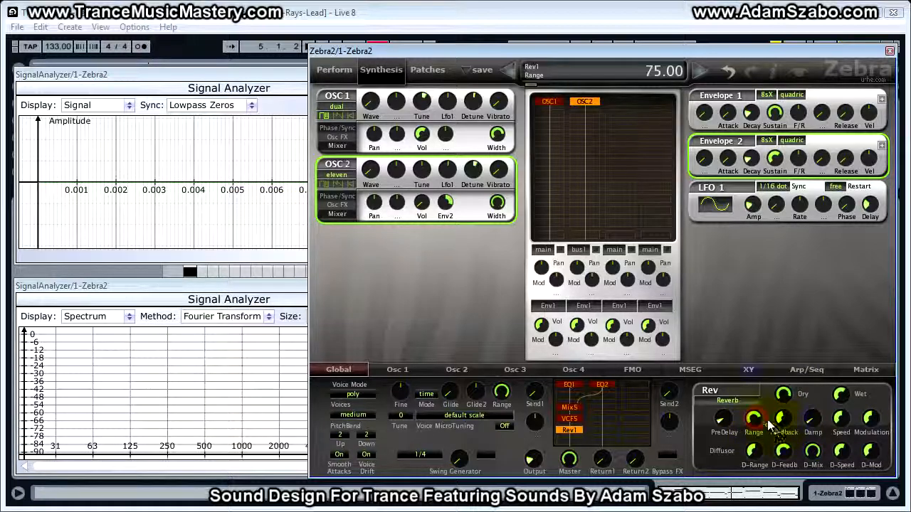
{"action": "left_click_drag", "start_coordinate": [781, 425], "coordinate": [755, 453]}
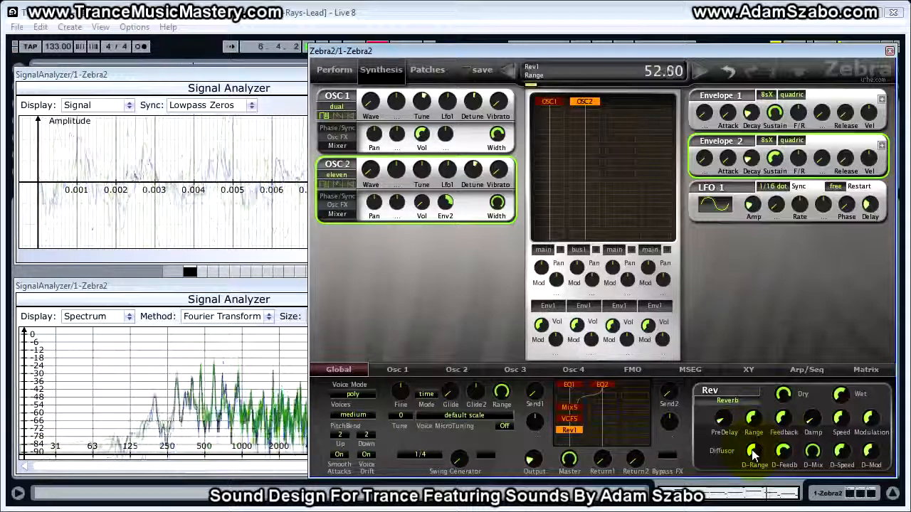
Step: Check the reverb's Damp, Speed and Modulation settings
{"action": "left_click", "coordinate": [813, 420]}
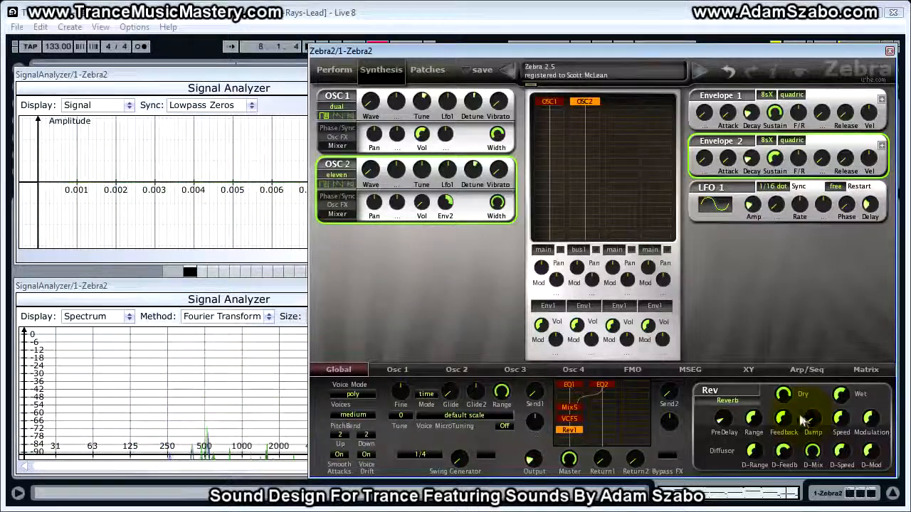
{"action": "left_click", "coordinate": [815, 424]}
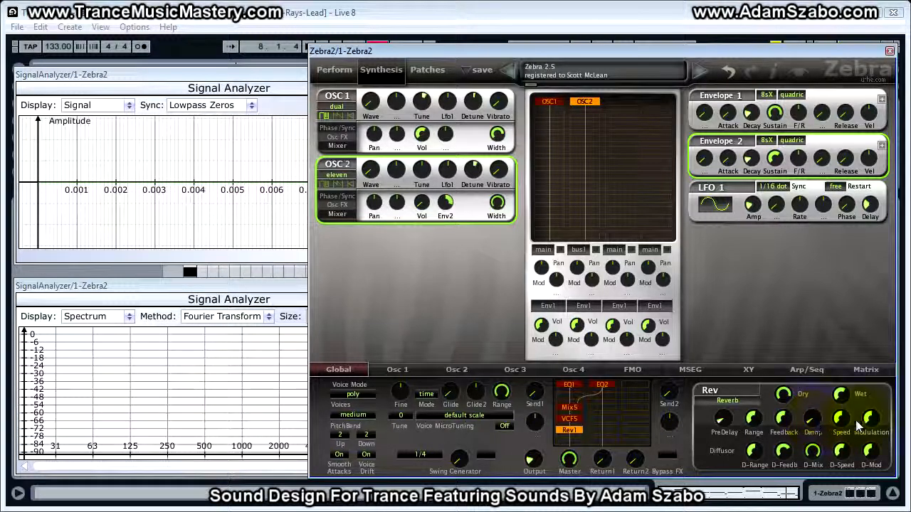
{"action": "left_click", "coordinate": [846, 422]}
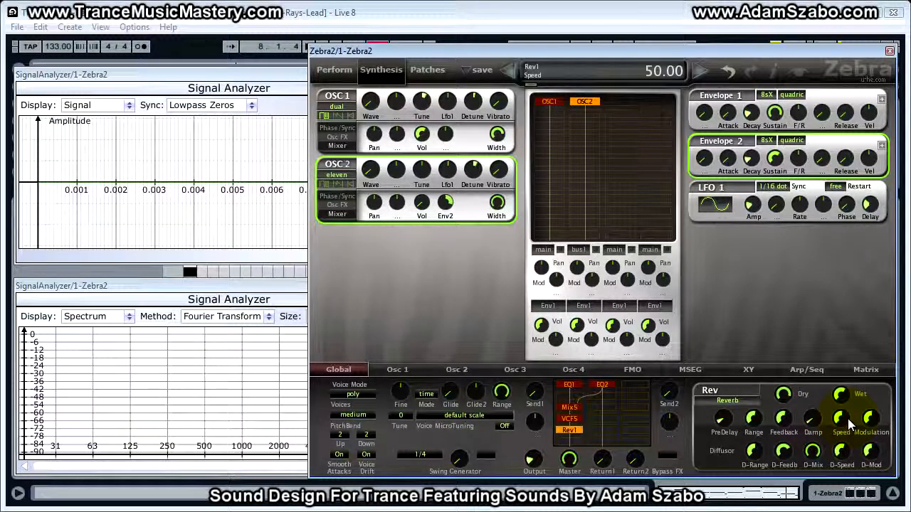
{"action": "left_click", "coordinate": [871, 420]}
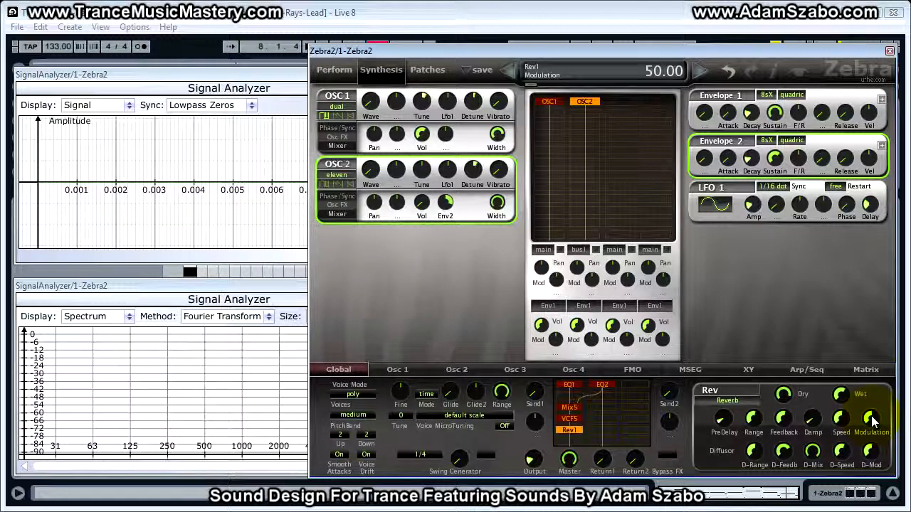
Step: Set the reverb's Damp to 5.50 and its Modulation to 31.00 while the patch plays
{"action": "left_click_drag", "start_coordinate": [812, 420], "coordinate": [812, 419]}
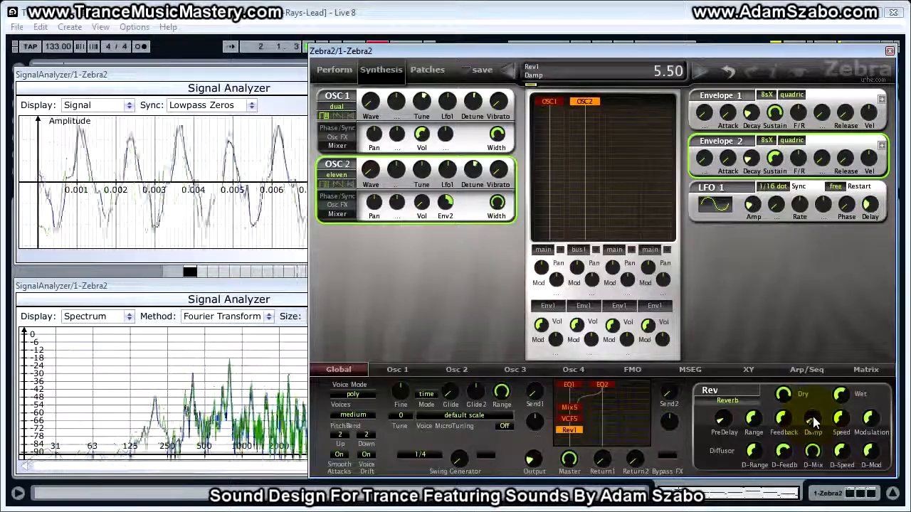
{"action": "left_click", "coordinate": [841, 422]}
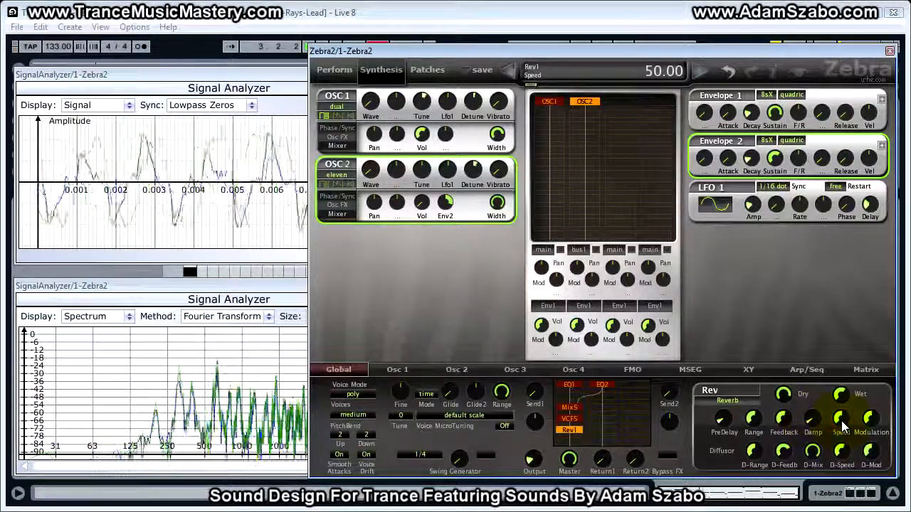
{"action": "left_click_drag", "start_coordinate": [842, 424], "coordinate": [870, 448]}
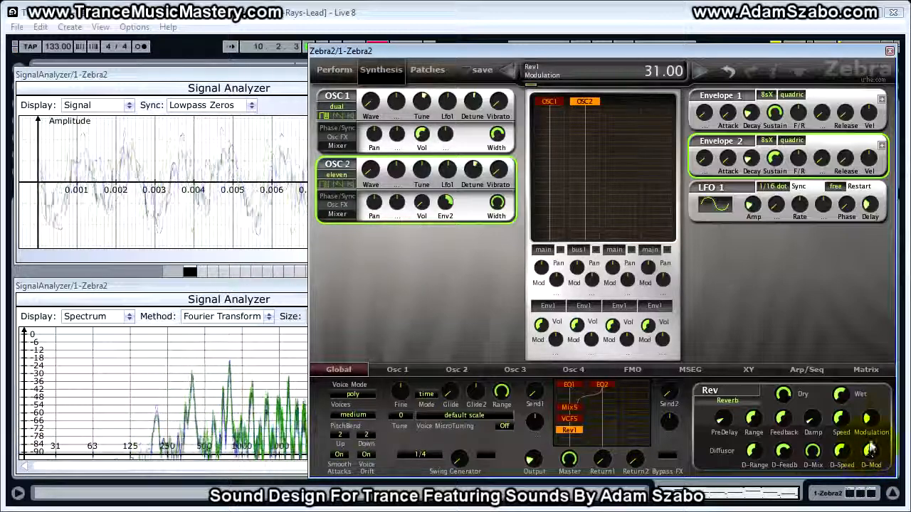
Step: Check the reverb's diffusor range, feedback, mix, speed and modulation settings
{"action": "left_click", "coordinate": [755, 452]}
{"action": "left_click", "coordinate": [787, 449]}
{"action": "left_click", "coordinate": [815, 452]}
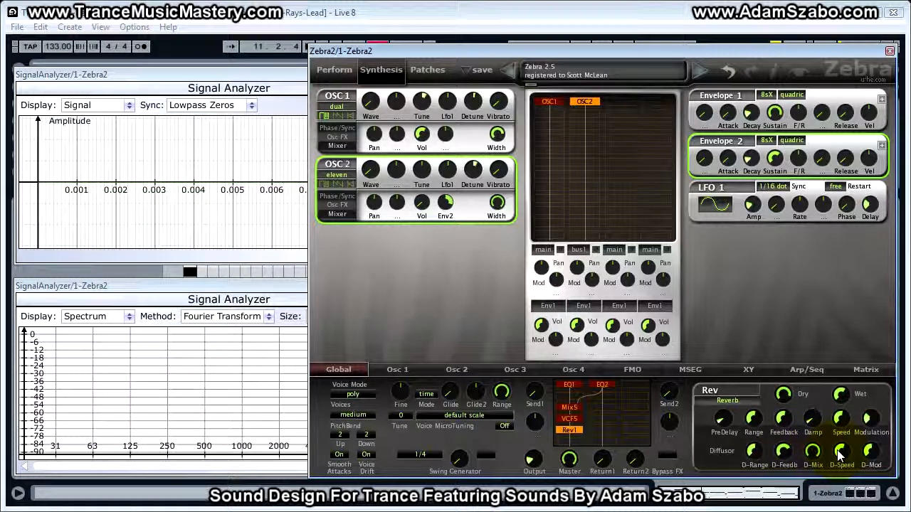
{"action": "left_click", "coordinate": [839, 452]}
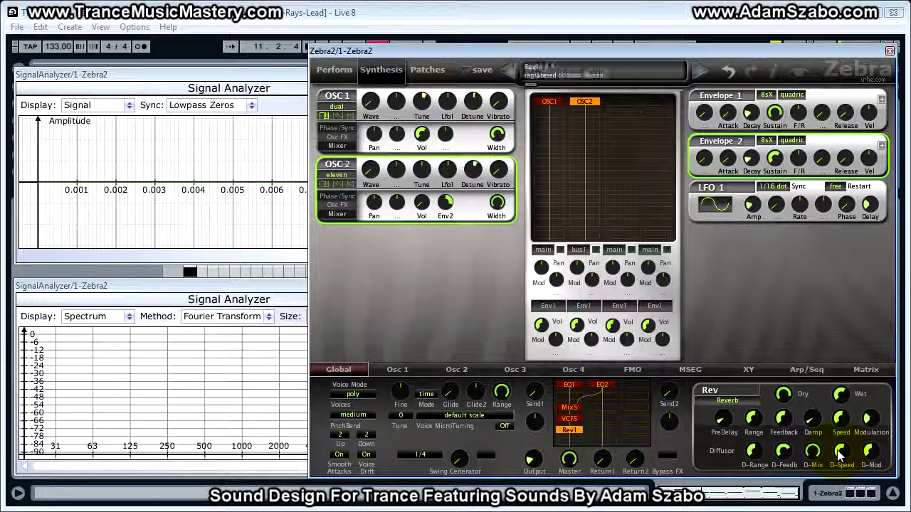
{"action": "mouse_move", "coordinate": [874, 457]}
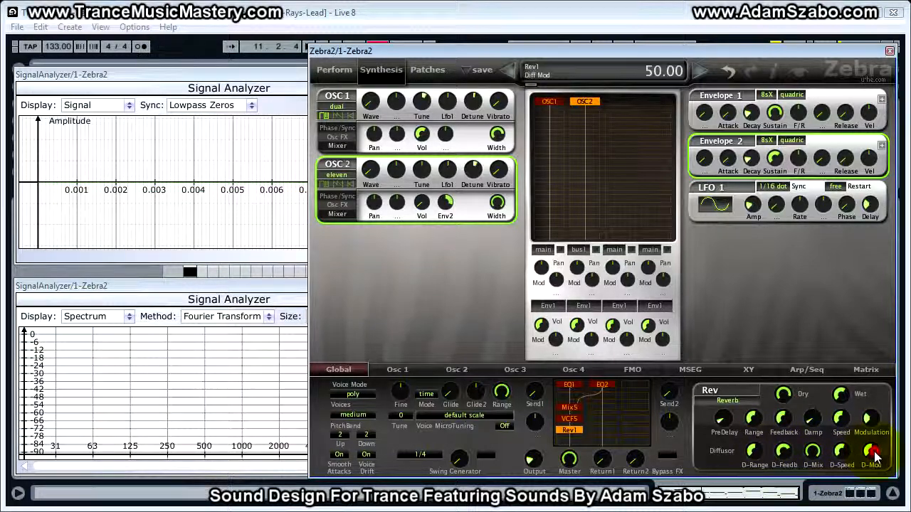
Step: Play the patch, slightly lower the reverb's diffusor feedback and mix, and raise the diffusor speed to near maximum
{"action": "key", "text": "space"}
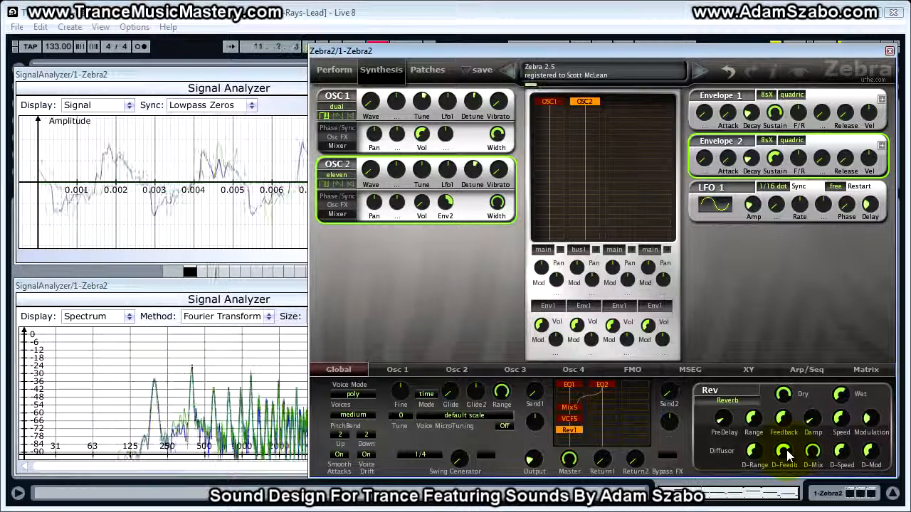
{"action": "left_click", "coordinate": [787, 450]}
{"action": "left_click_drag", "start_coordinate": [786, 450], "coordinate": [812, 460]}
{"action": "left_click", "coordinate": [844, 457]}
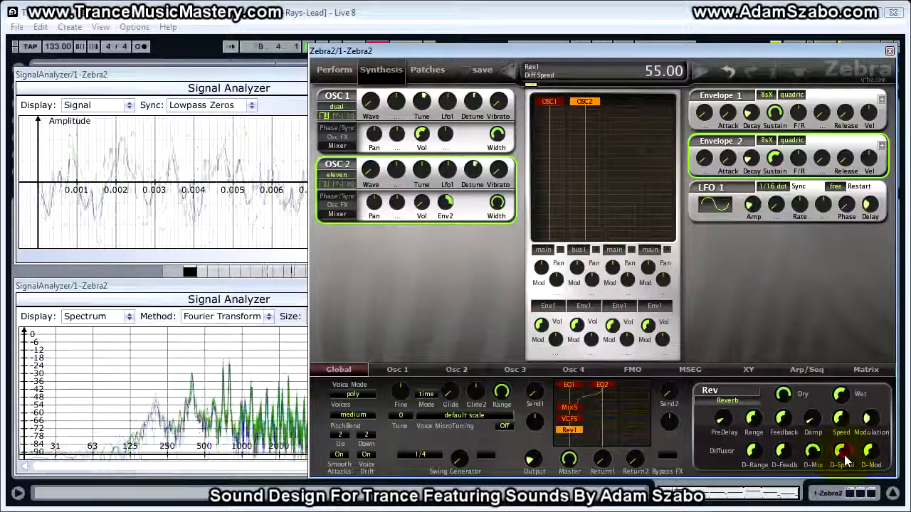
{"action": "left_click_drag", "start_coordinate": [847, 457], "coordinate": [847, 389]}
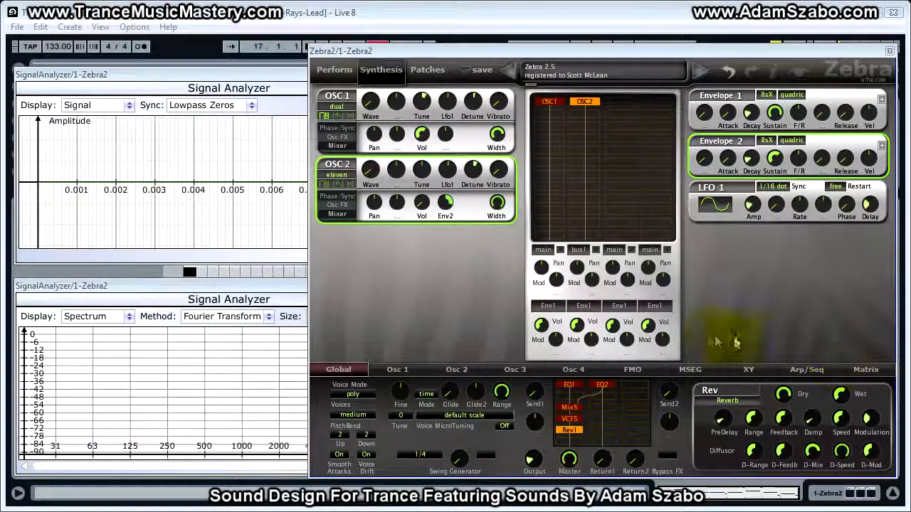
Step: Check the patch's Output and Master levels in the global section
{"action": "left_click", "coordinate": [532, 461]}
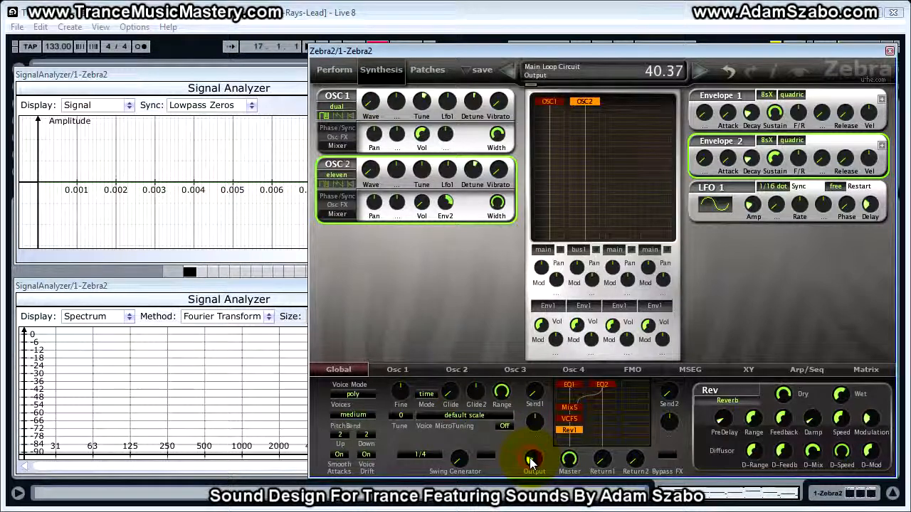
{"action": "left_click", "coordinate": [570, 461]}
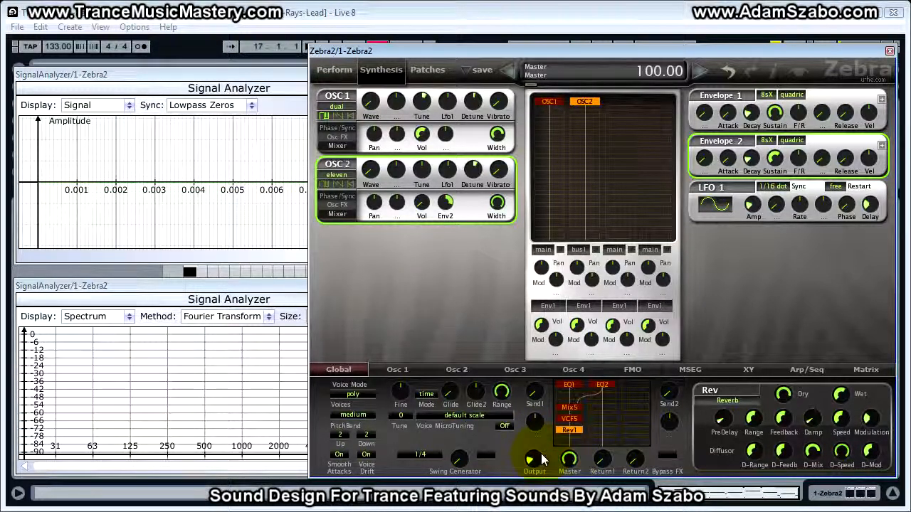
{"action": "left_click", "coordinate": [534, 459]}
{"action": "left_click_drag", "start_coordinate": [539, 459], "coordinate": [570, 459]}
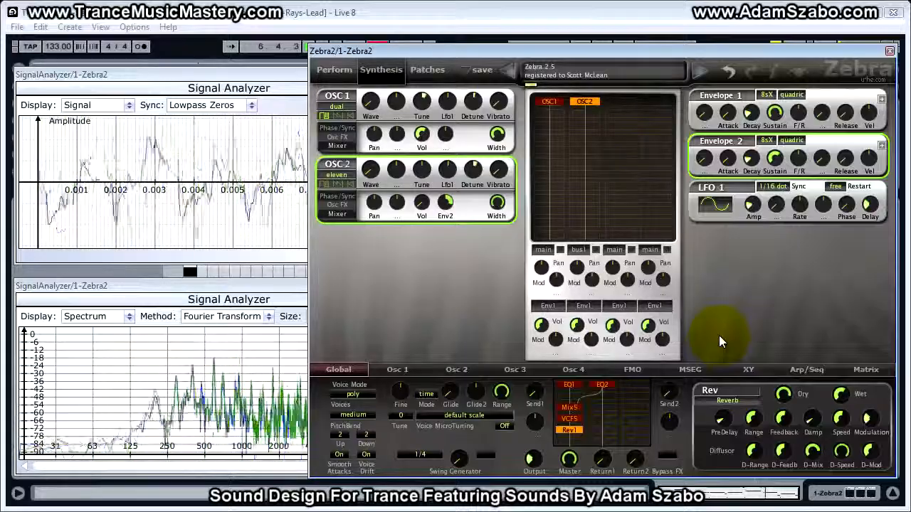
Step: Bring the signal and spectrum analyzers forward to view the playing patch, and return to the Zebra2 window
{"action": "left_click", "coordinate": [230, 283]}
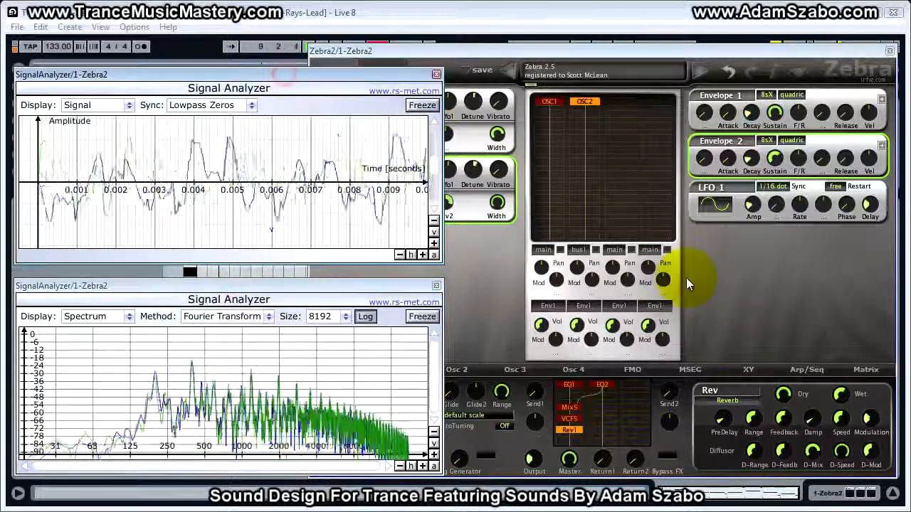
{"action": "left_click", "coordinate": [710, 278]}
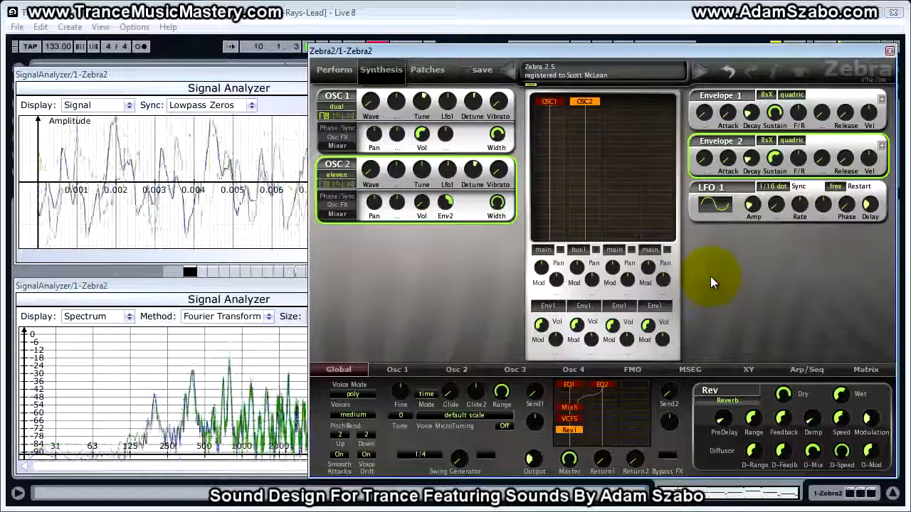